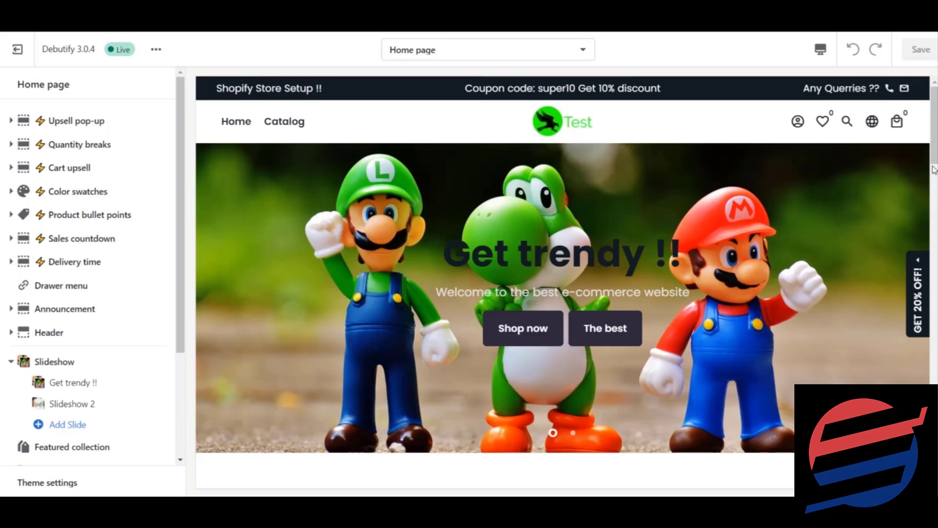
- Inspect the Featured collection heading text in the preview
drag(935, 114, 934, 172)
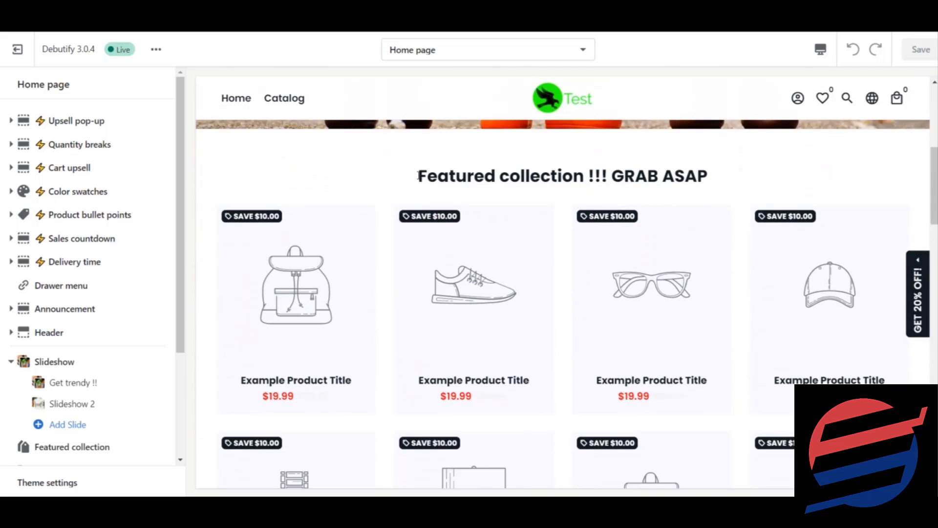
drag(418, 176, 689, 179)
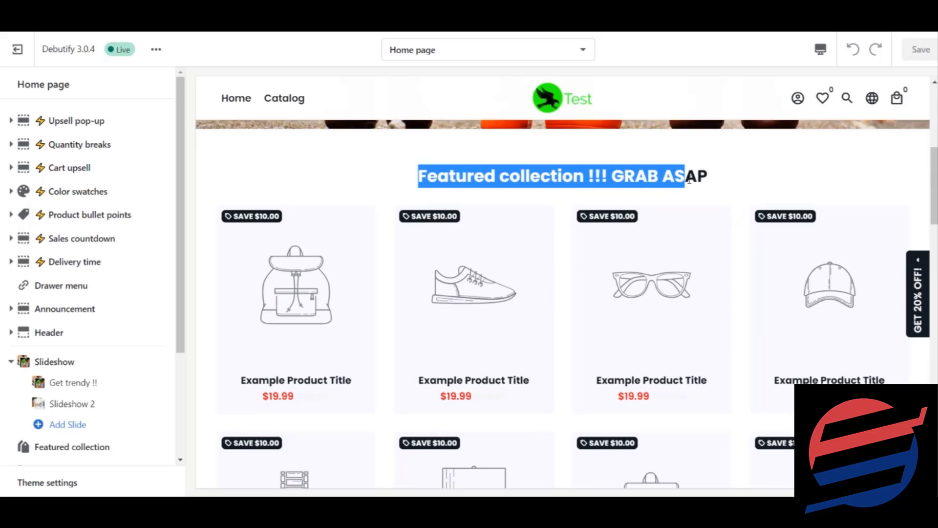
click(706, 179)
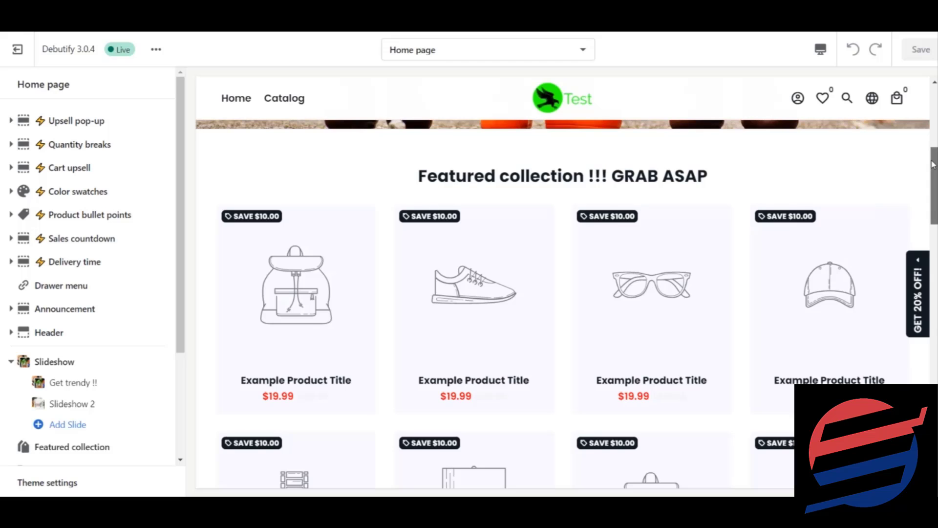
drag(934, 165, 934, 166)
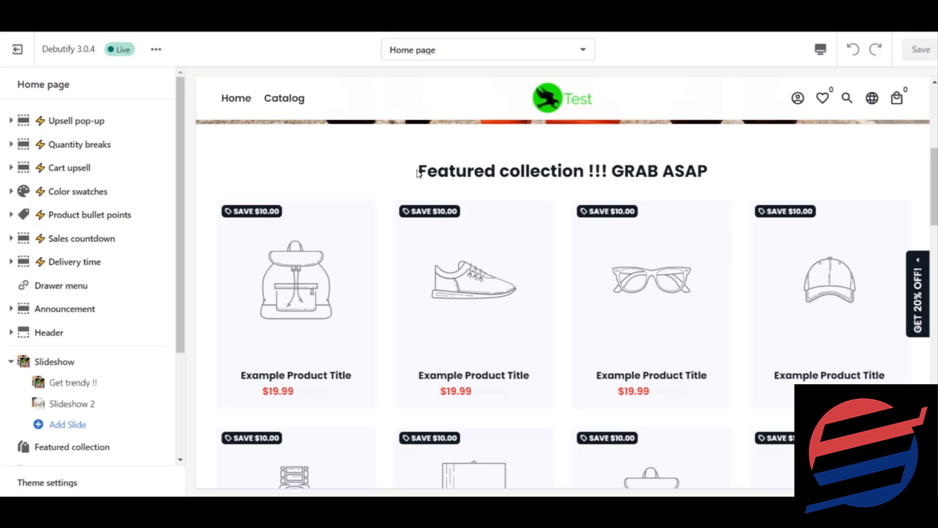
double_click(422, 171)
click(477, 166)
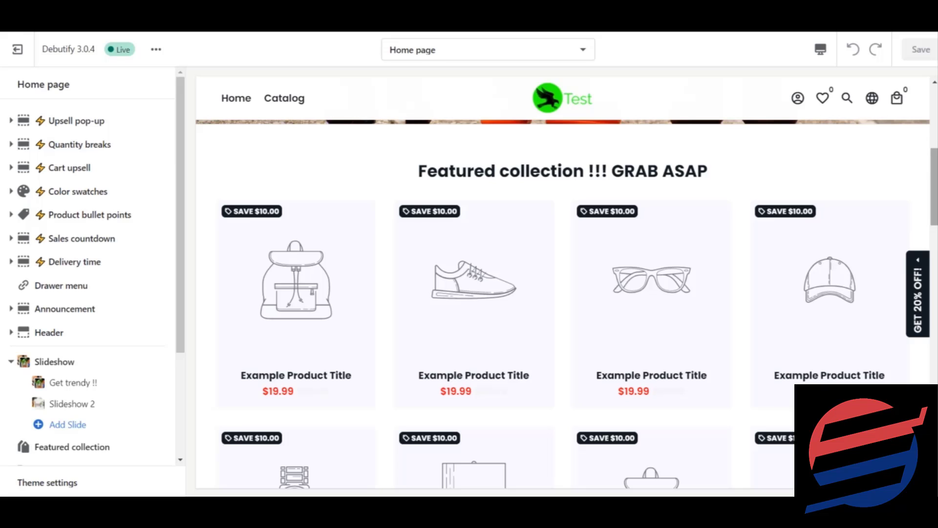
- Scroll down the preview to inspect the newsletter heading and subheading
scroll(562, 303, down, 4)
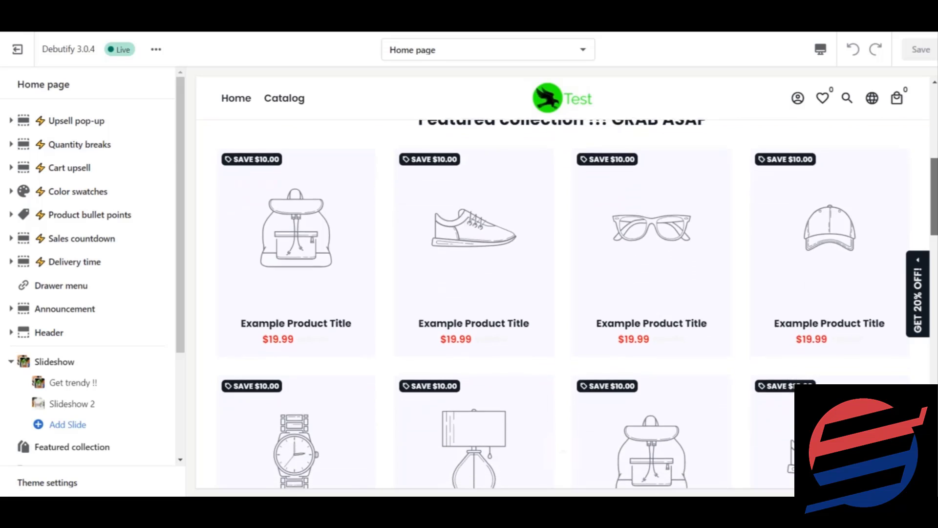
scroll(935, 231, down, 3)
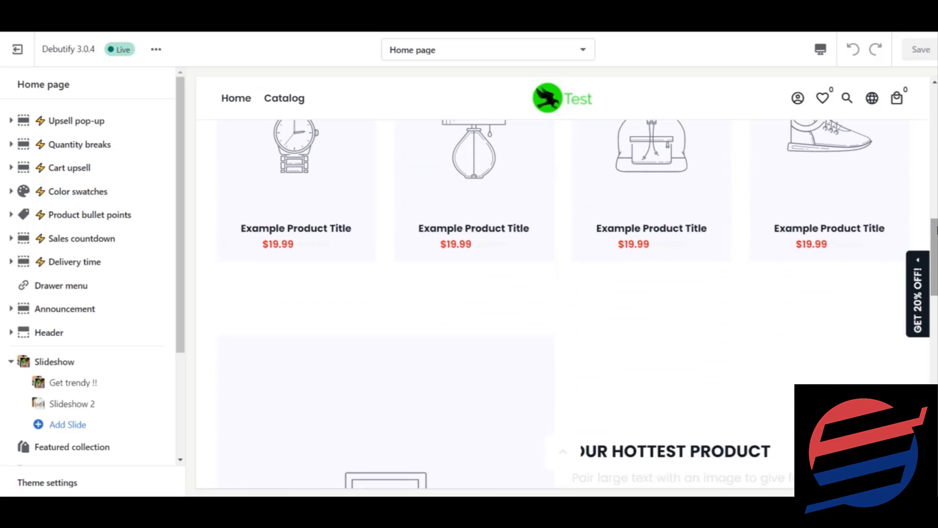
scroll(936, 231, down, 5)
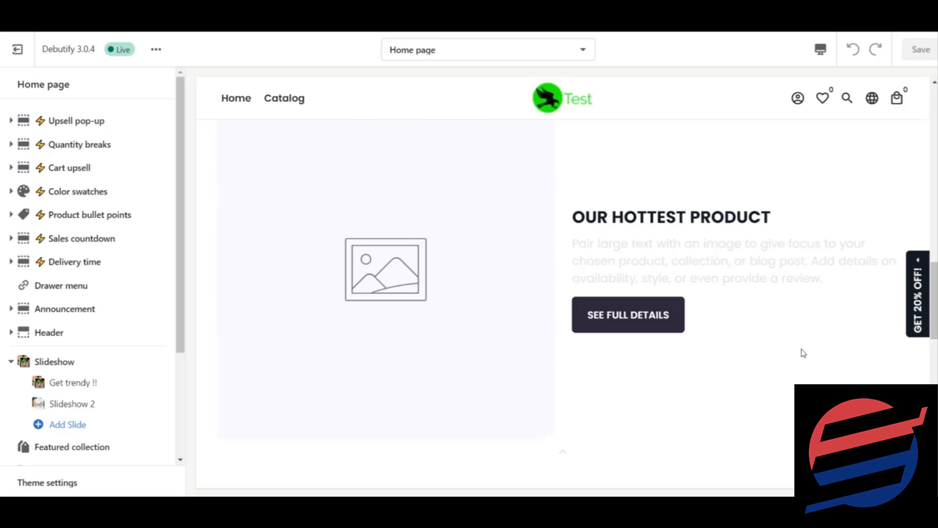
mouse_move(936, 293)
mouse_down()
mouse_move(936, 185)
mouse_move(935, 281)
mouse_up()
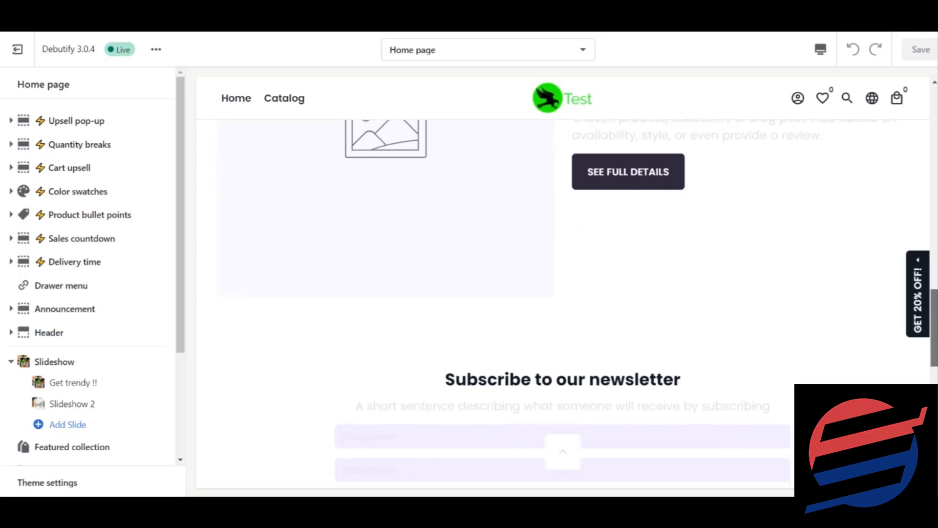
drag(935, 280, 935, 339)
scroll(603, 230, down, 2)
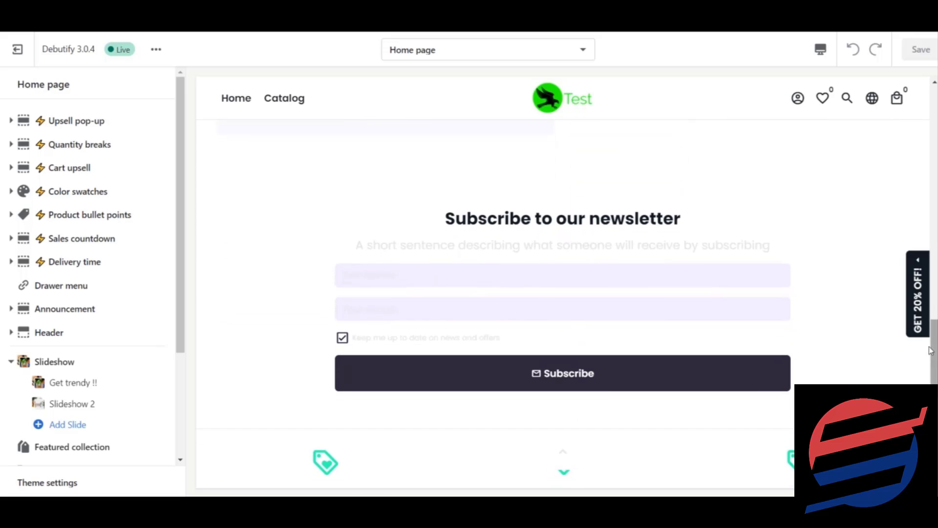
double_click(445, 218)
click(445, 218)
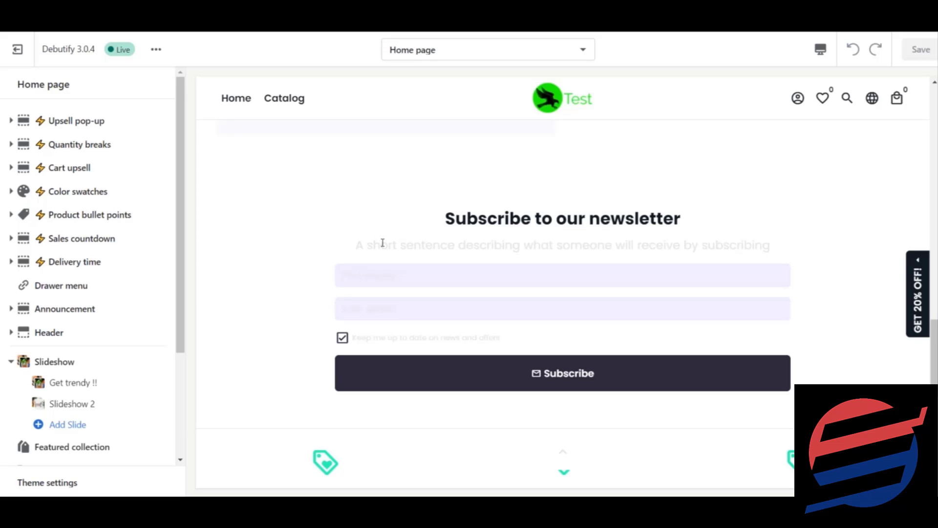
double_click(355, 247)
click(566, 239)
drag(182, 234, 196, 390)
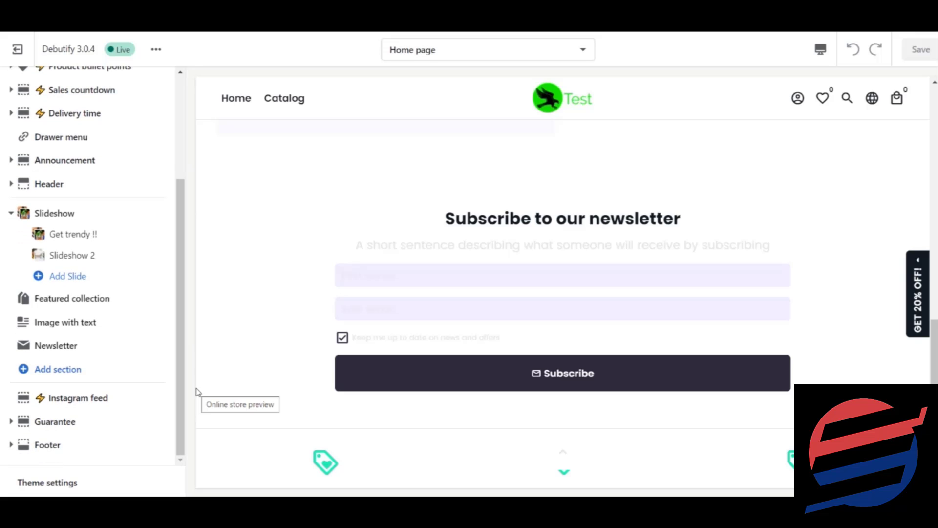
mouse_move(88, 345)
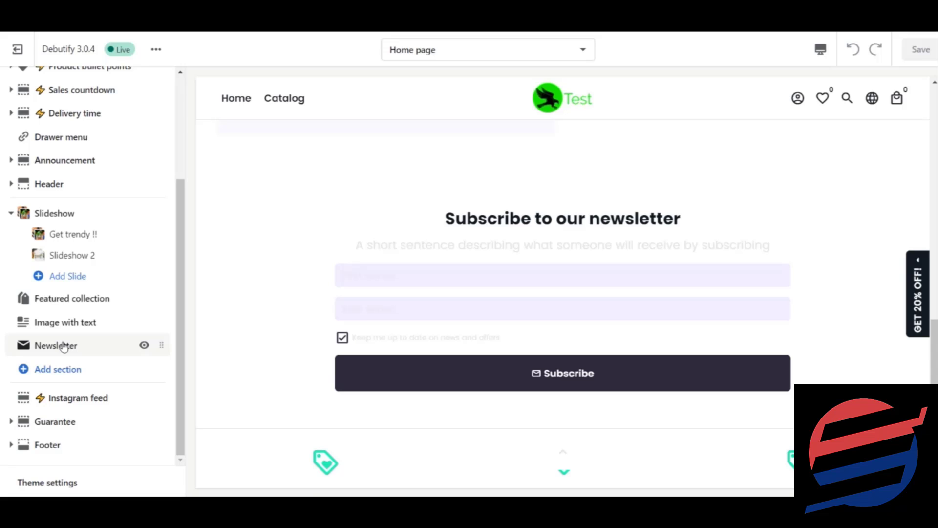
- Change the Newsletter section heading to 'GET DISCOUNTS OR COUPONS'
click(64, 346)
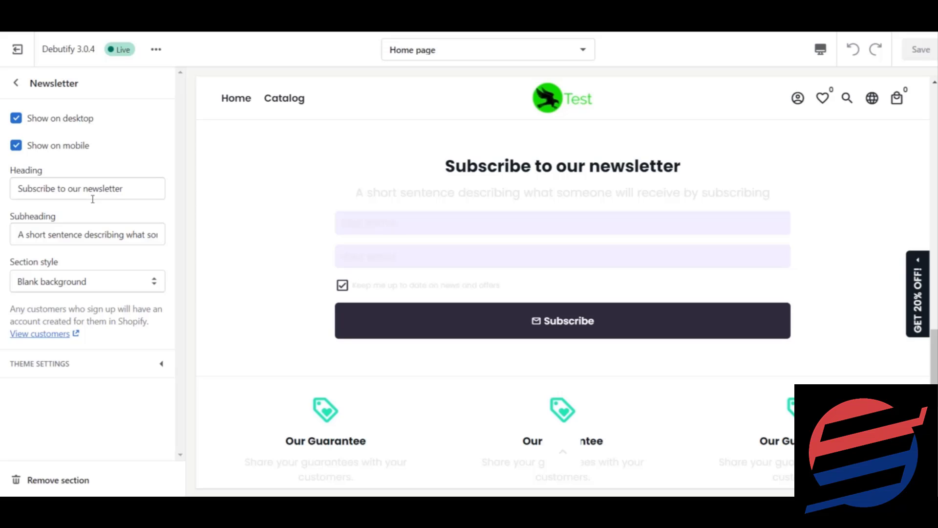
click(132, 191)
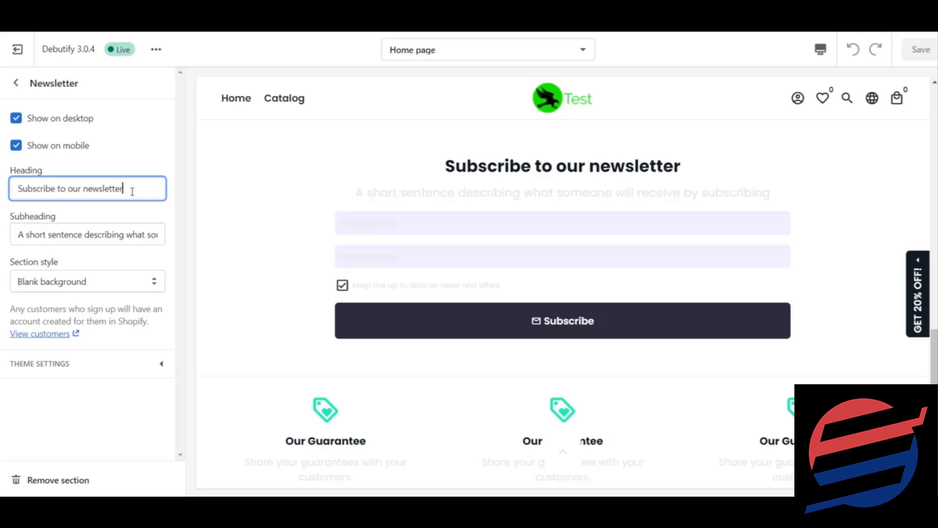
key(BackSpace)
key(BackSpace)
key(BackSpace)
key(BackSpace)
key(BackSpace)
key(BackSpace)
key(BackSpace)
key(BackSpace)
key(BackSpace)
key(BackSpace)
key(BackSpace)
text(G)
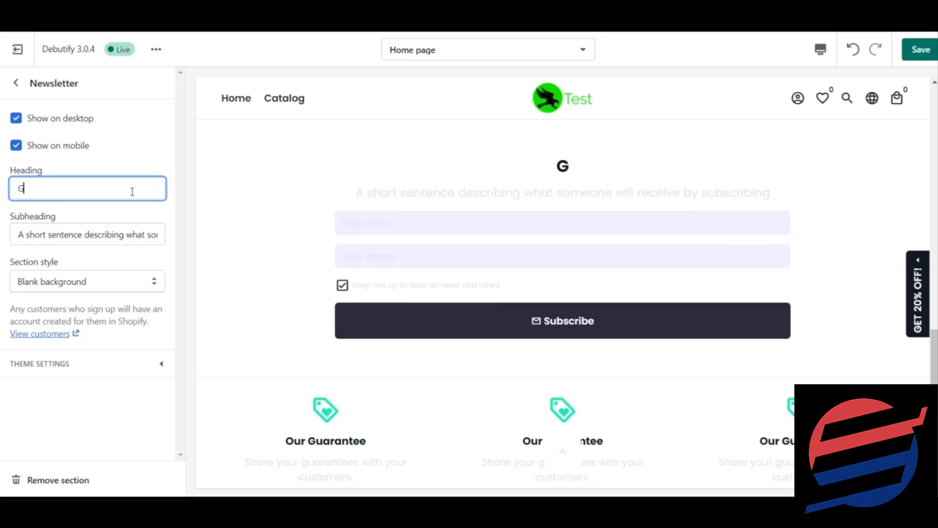
text(ET )
text(DISCOUNTS o)
key(BackSpace)
key(BackSpace)
text(OR COUPONS)
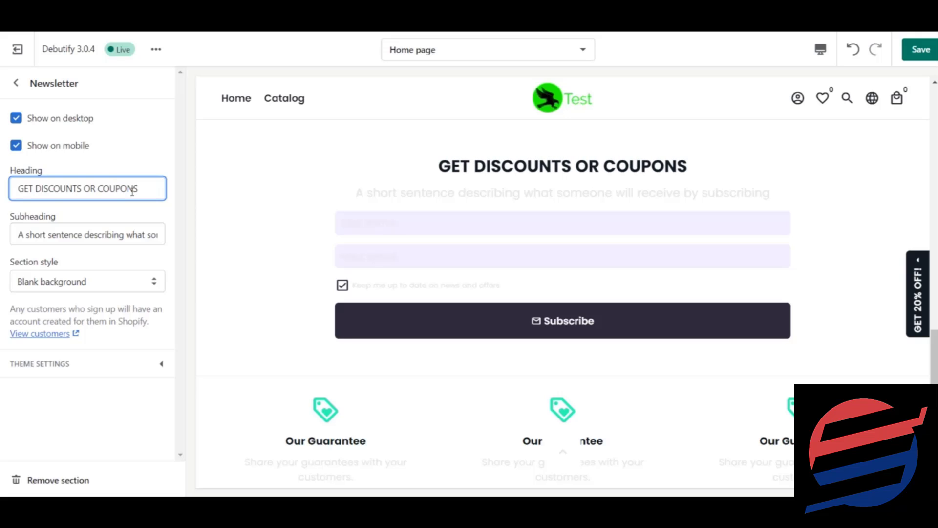
- Set the subheading to 'Sign Up for our newsletter and you will always receive coupons and gifts whenever its applicable.'
click(20, 235)
drag(20, 234, 188, 247)
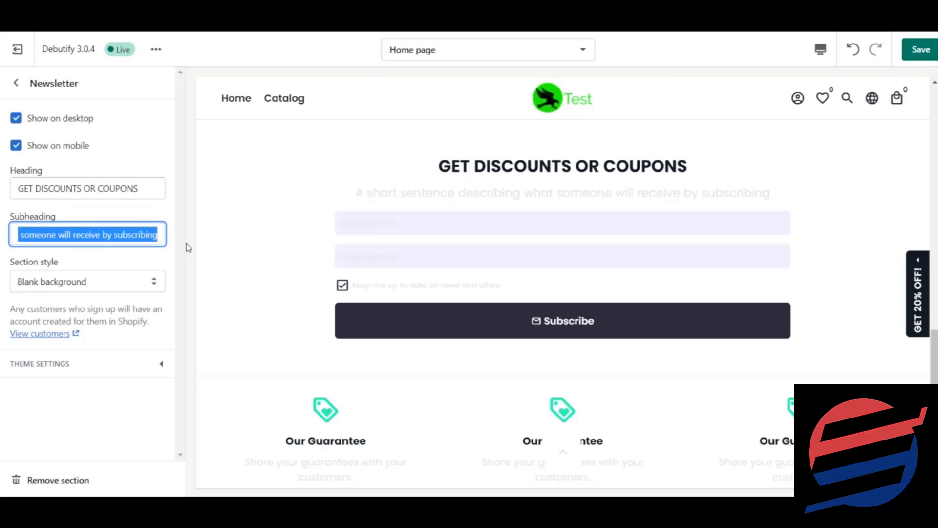
text(Sign Up for our)
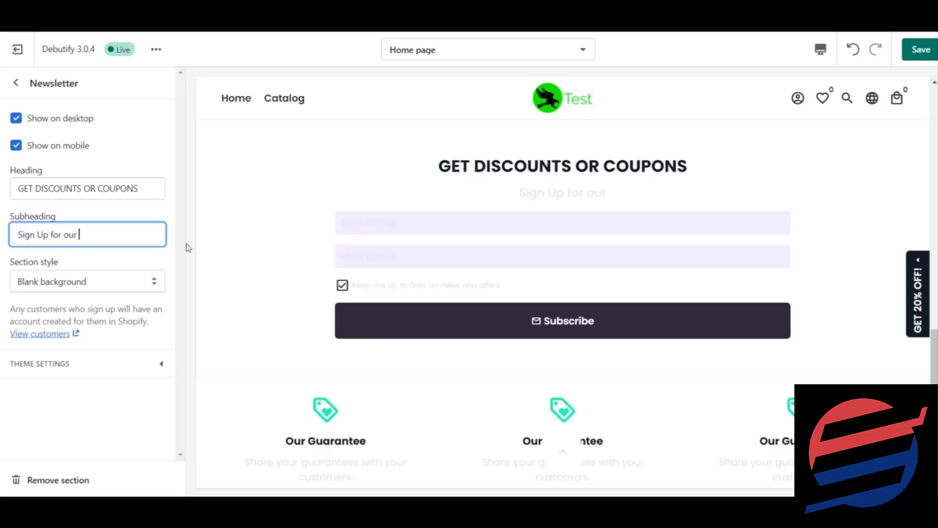
text( newsletter and you will always receive )
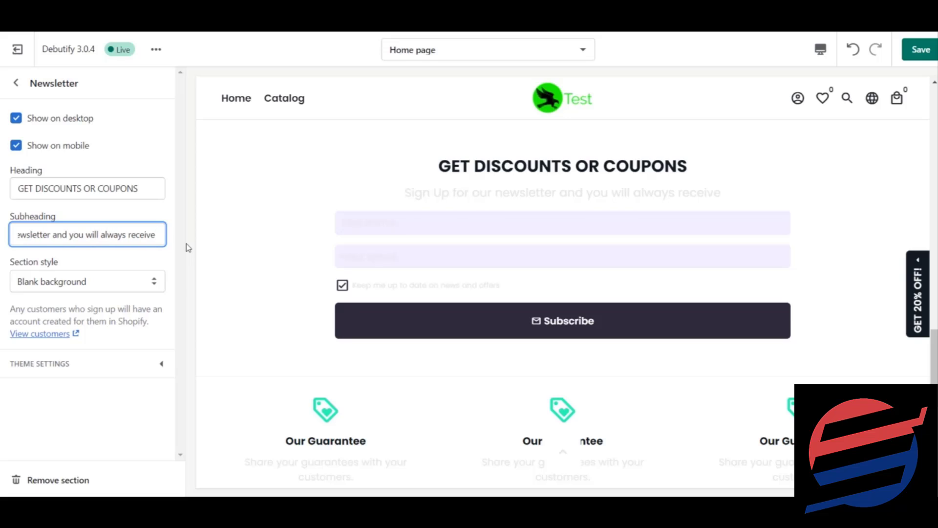
text(coupons and)
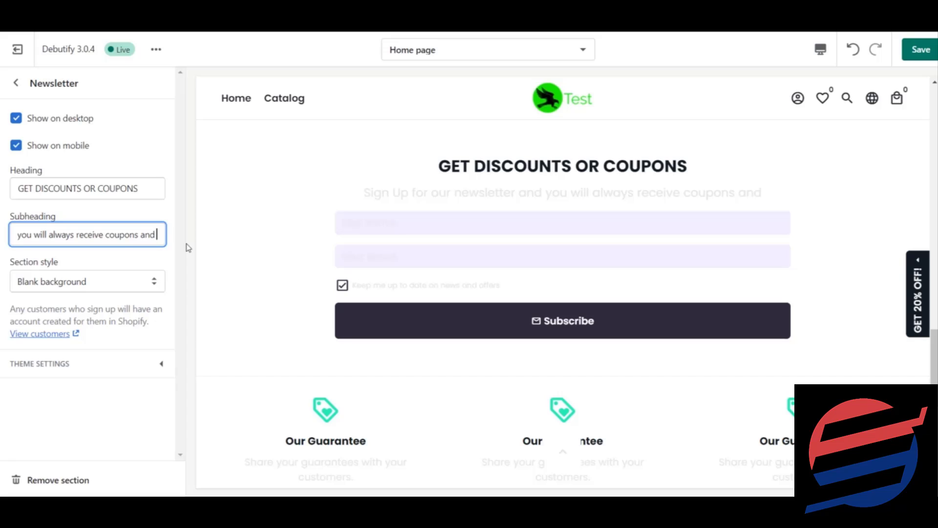
text( gi)
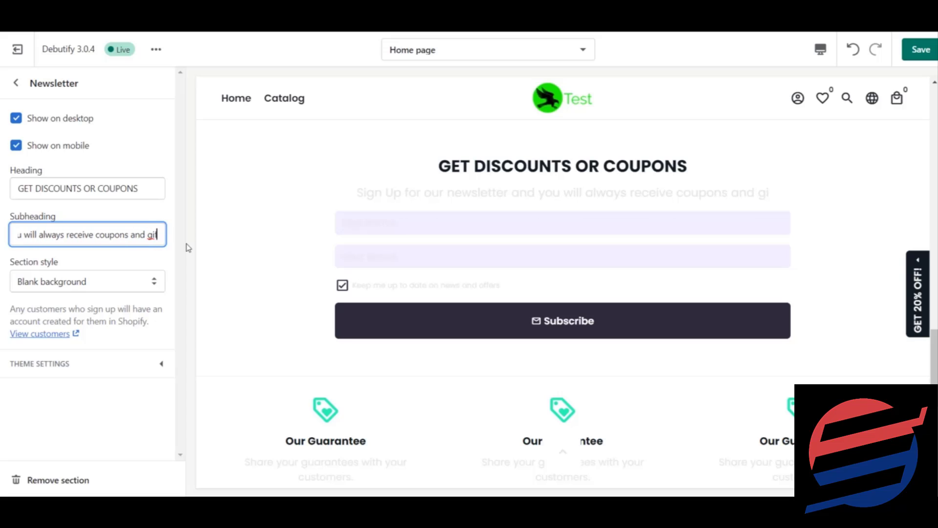
text(fts whenever )
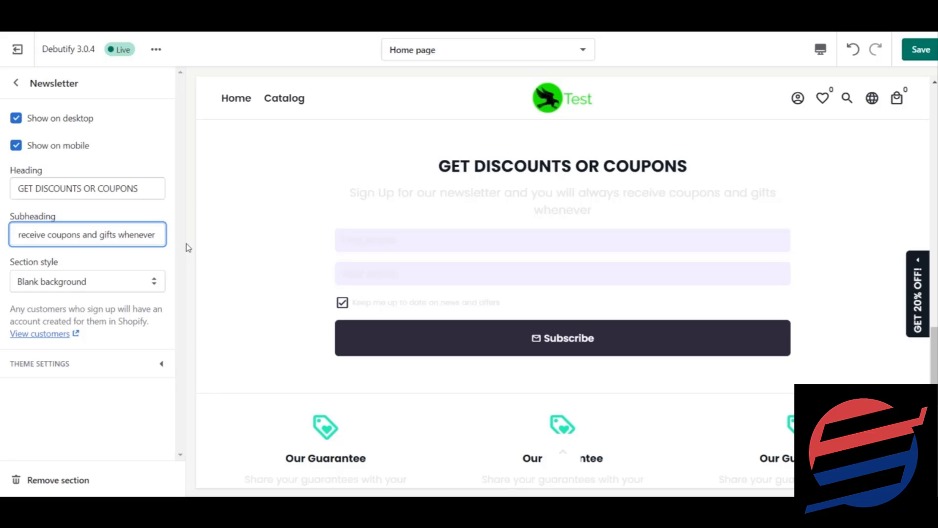
text(its)
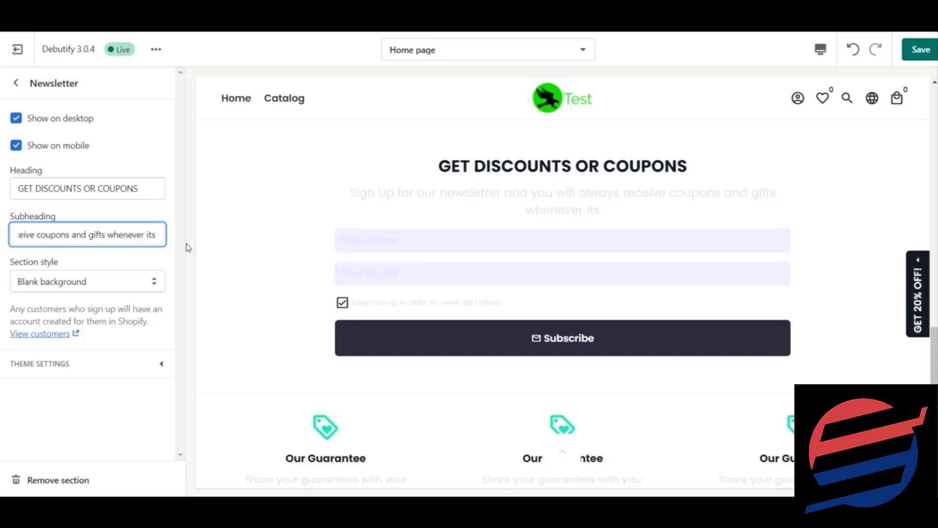
text( accplicat)
key(BackSpace)
key(BackSpace)
text(able)
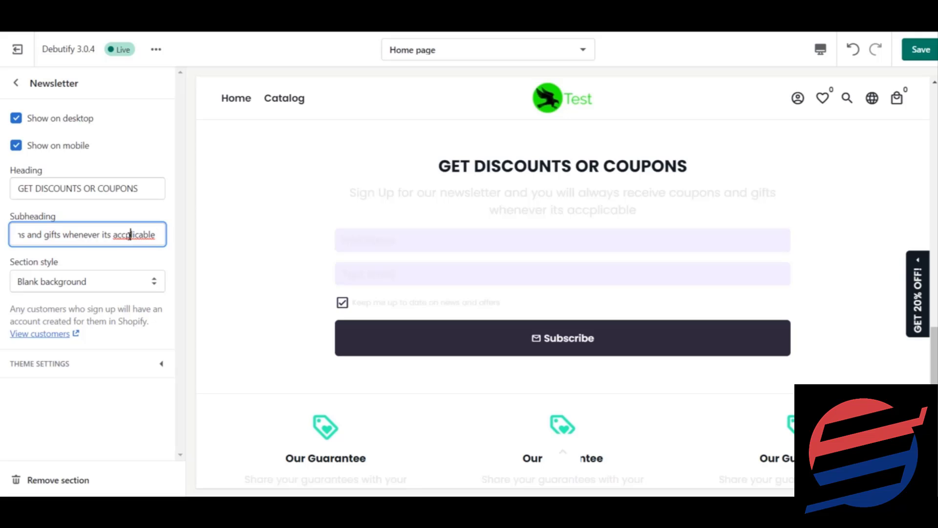
key(BackSpace)
key(BackSpace)
key(BackSpace)
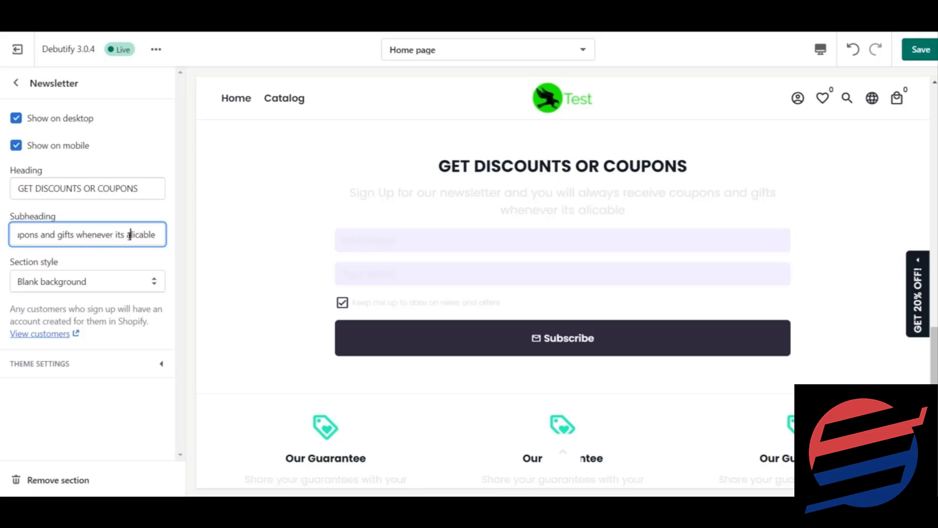
text(pp)
key(BackSpace)
- Change the newsletter Section style from Top border to Accent background
click(129, 258)
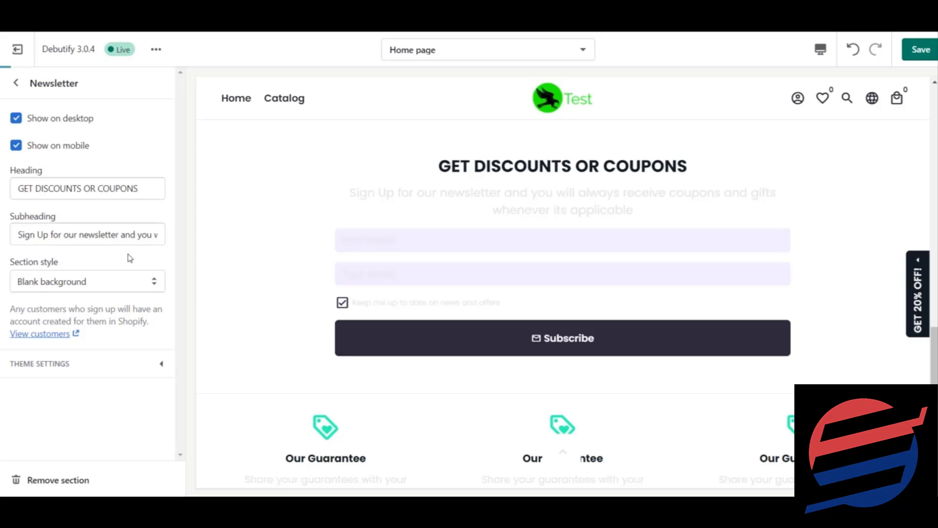
click(107, 285)
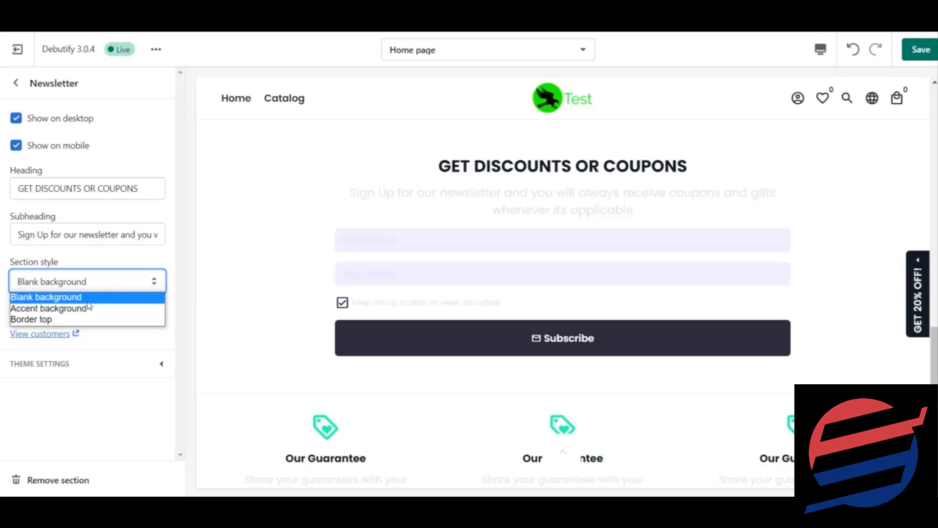
click(76, 319)
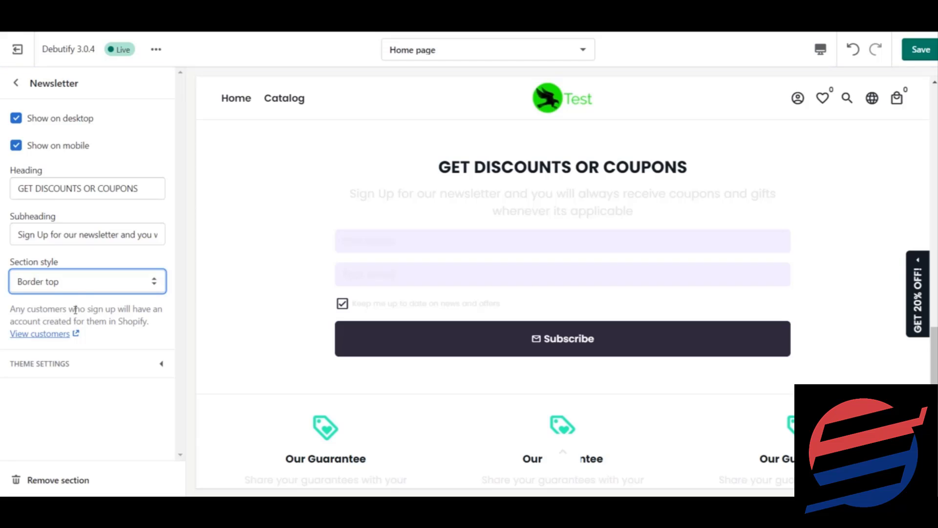
click(86, 288)
click(76, 309)
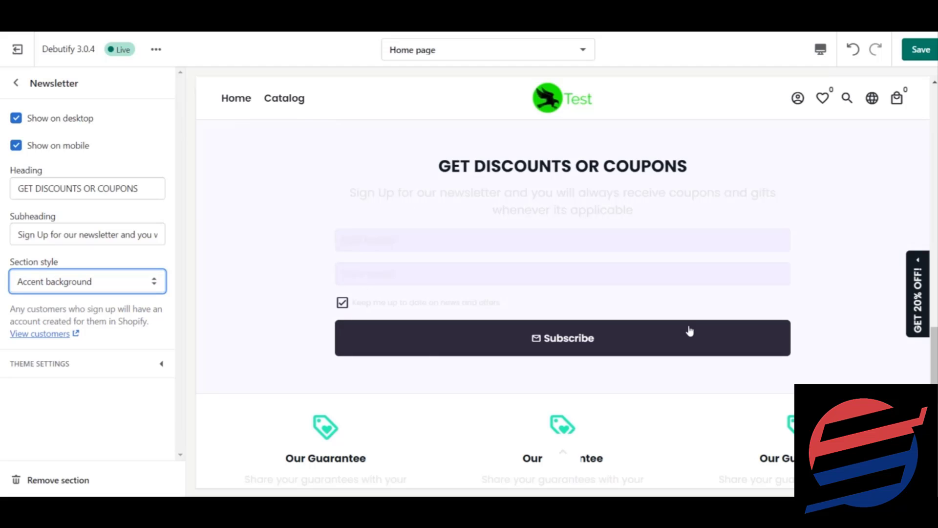
drag(936, 344, 935, 343)
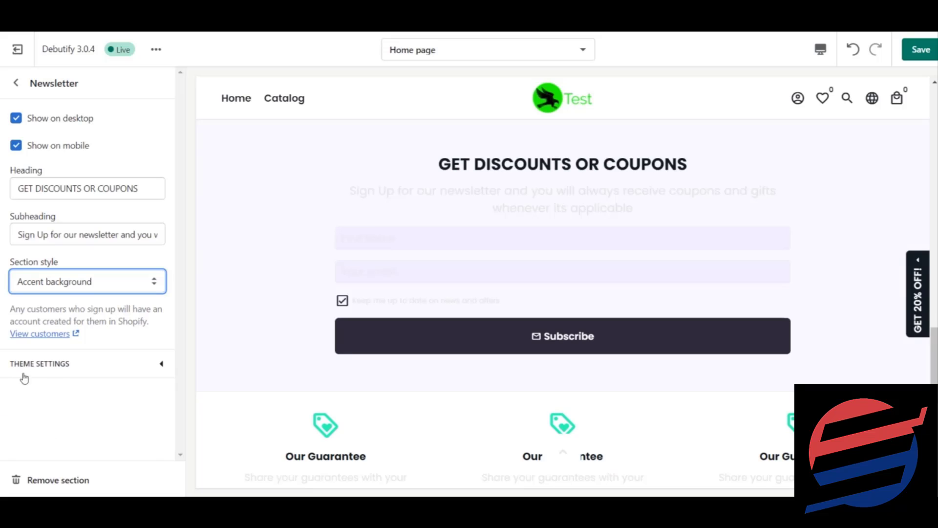
- Set the Icon style under Theme settings to Filled
click(61, 371)
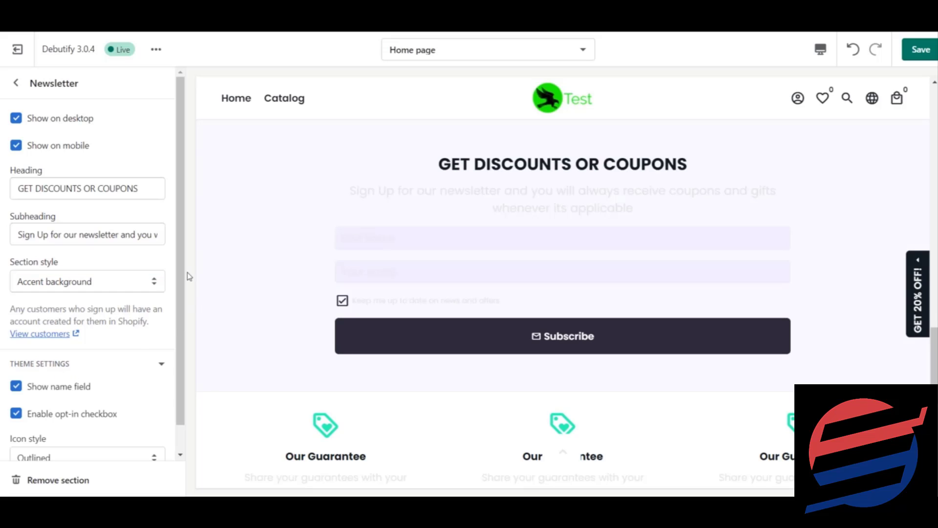
scroll(182, 272, down, 1)
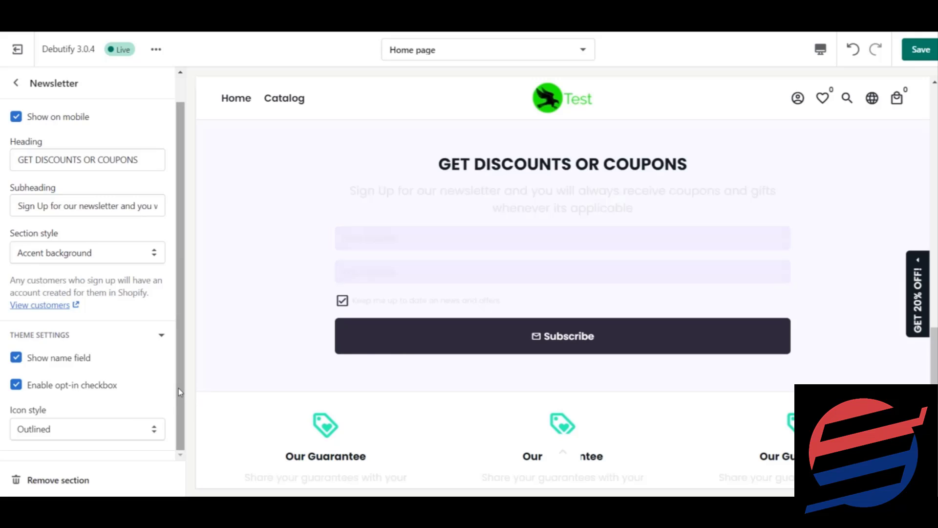
click(109, 435)
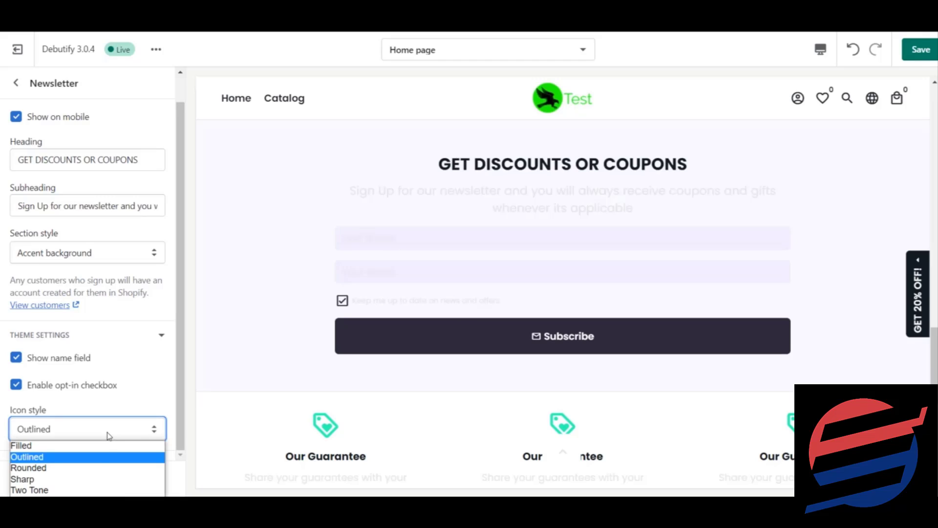
click(98, 443)
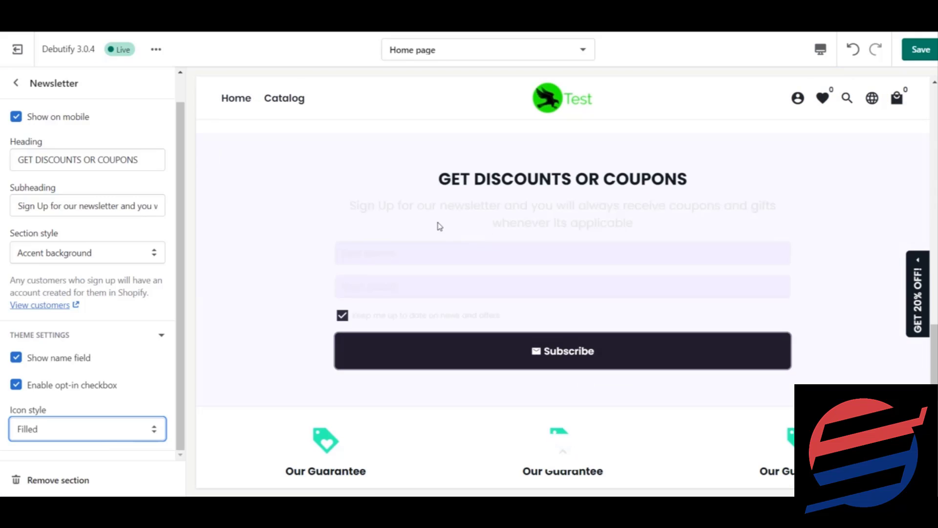
click(579, 282)
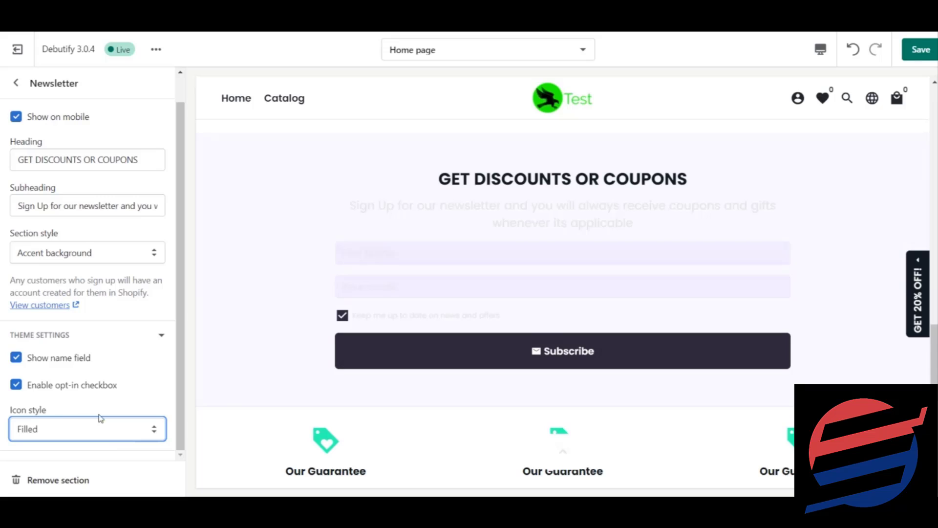
click(110, 430)
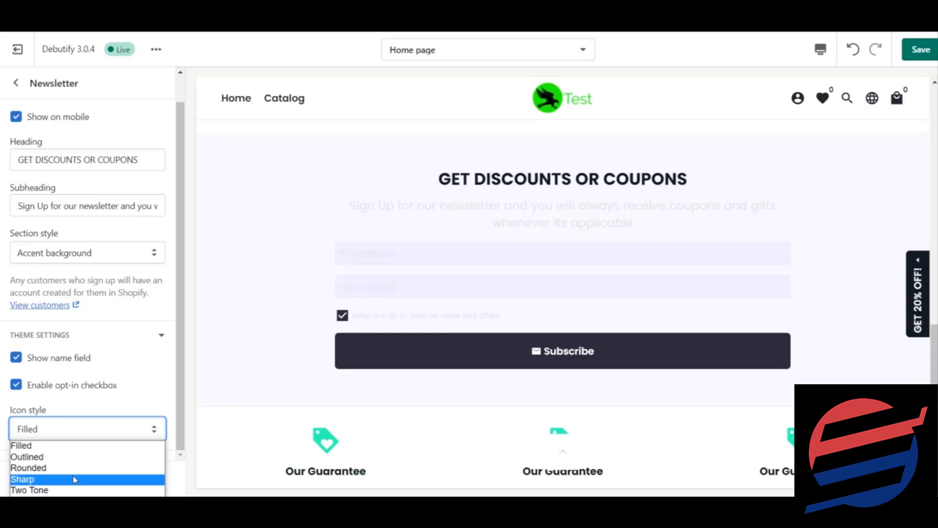
click(143, 388)
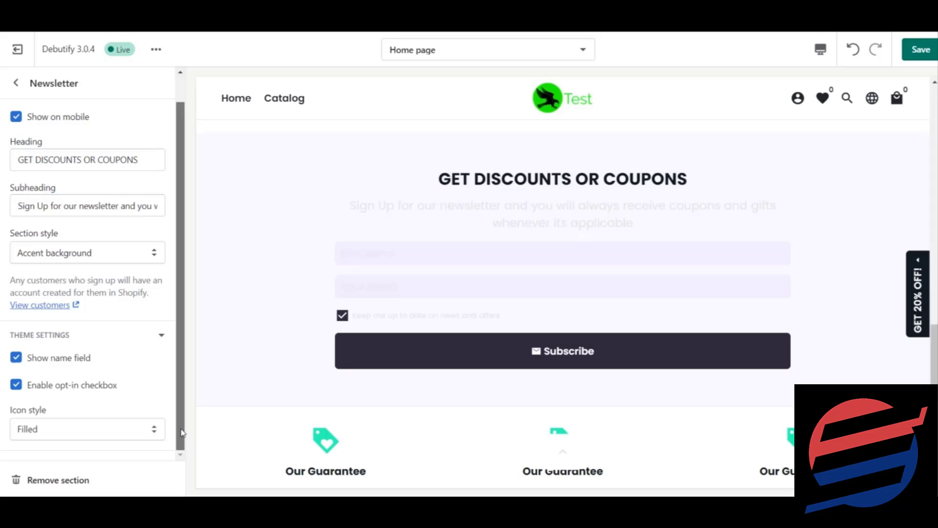
- Save the theme changes
drag(181, 429, 90, 52)
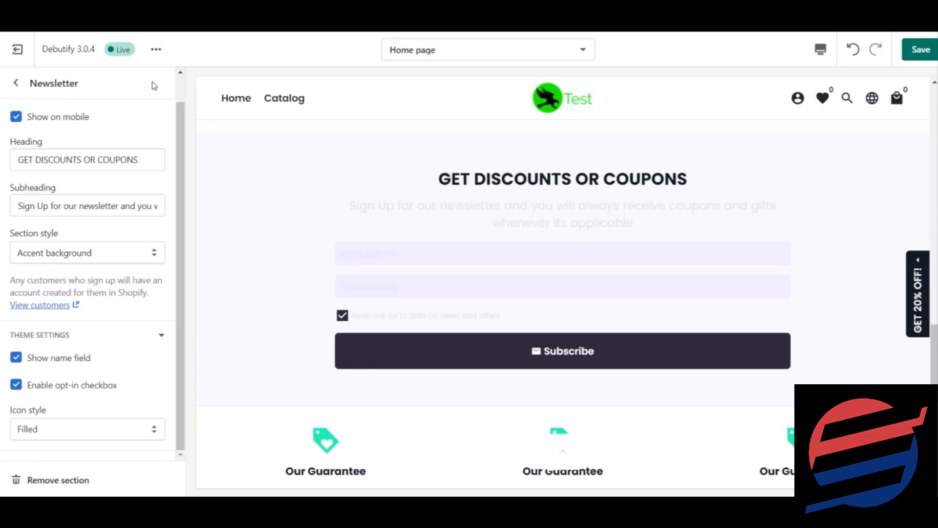
scroll(176, 85, up, 2)
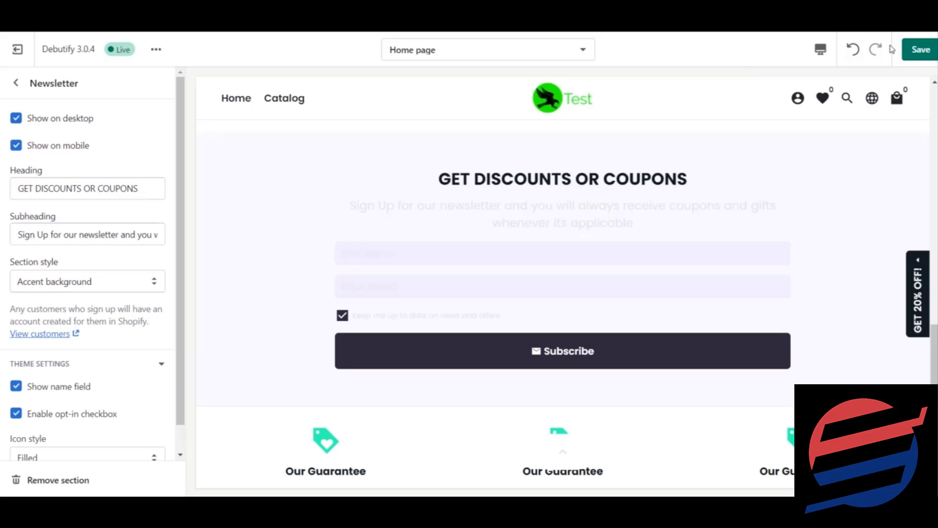
click(914, 50)
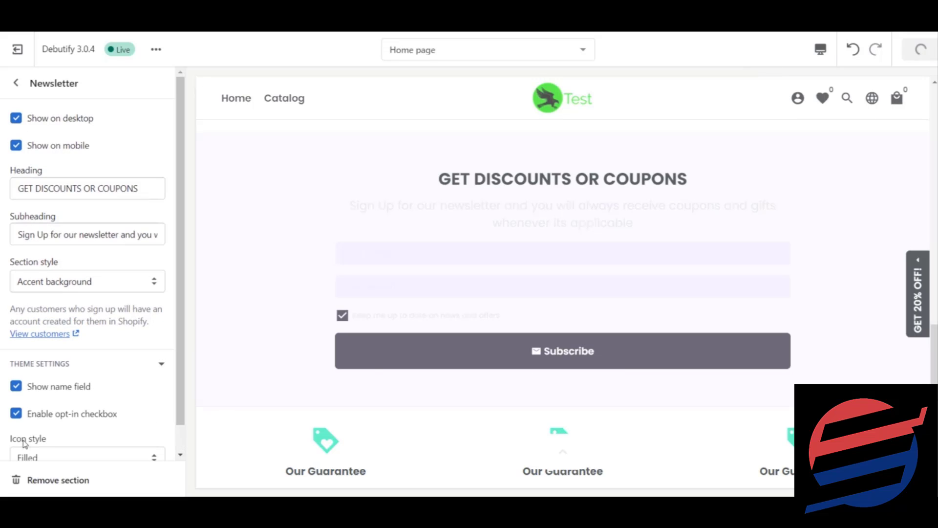
- Open global Theme settings and expand COLORS down to the Form elements colour
click(16, 83)
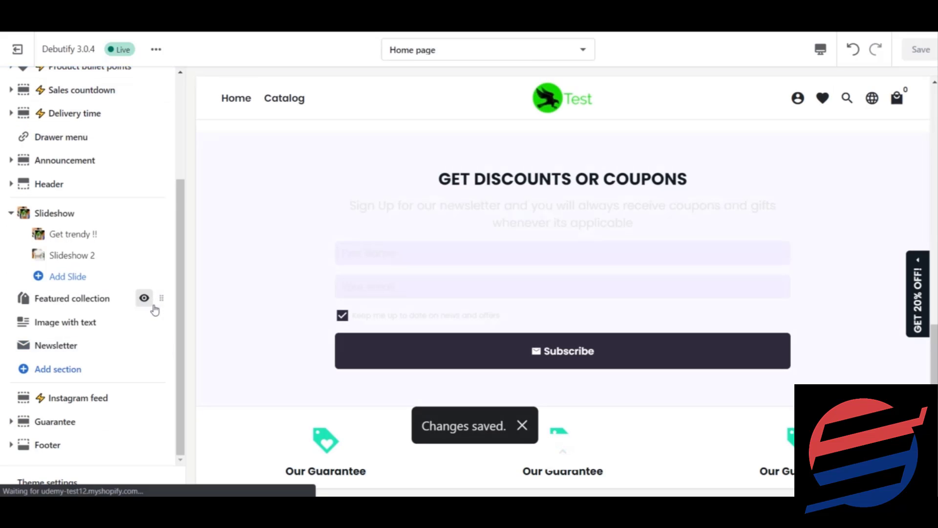
click(57, 483)
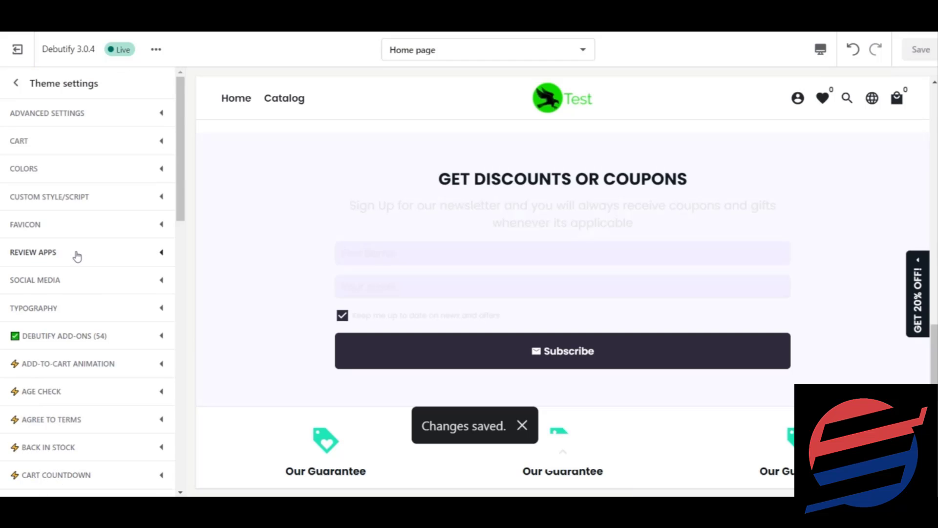
click(57, 179)
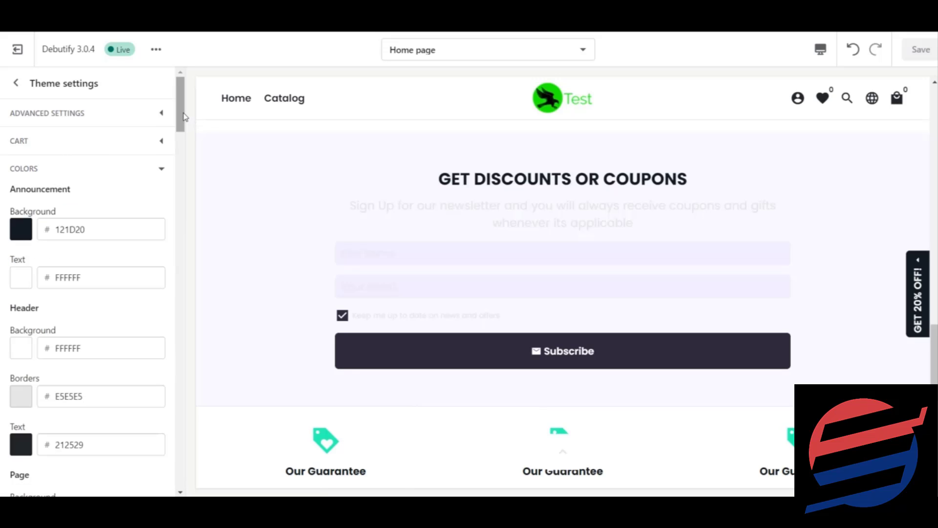
drag(184, 115, 187, 187)
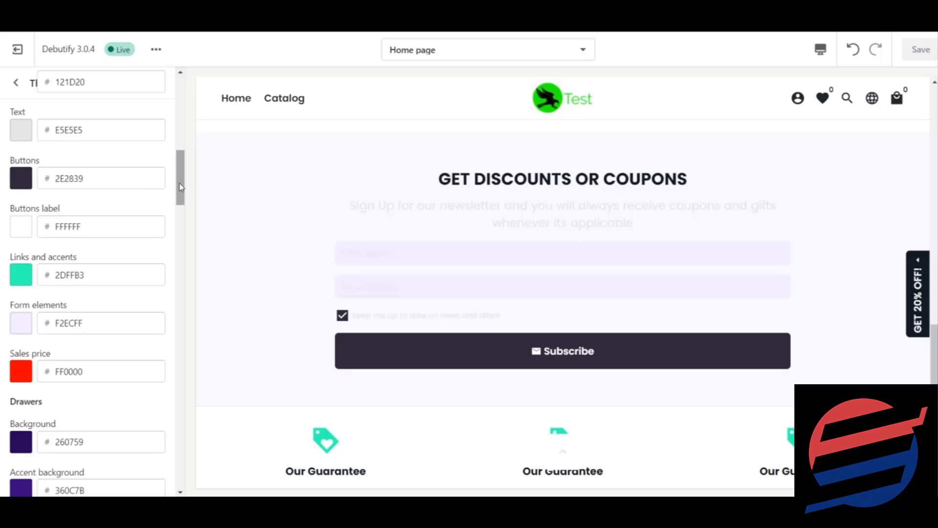
drag(181, 187, 181, 192)
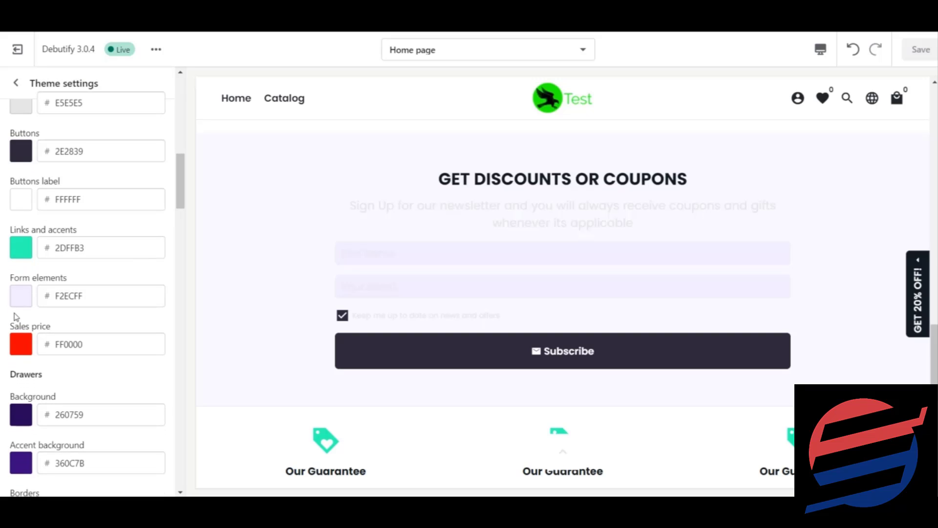
- Try a dark colour for the form elements in the colour picker
click(21, 296)
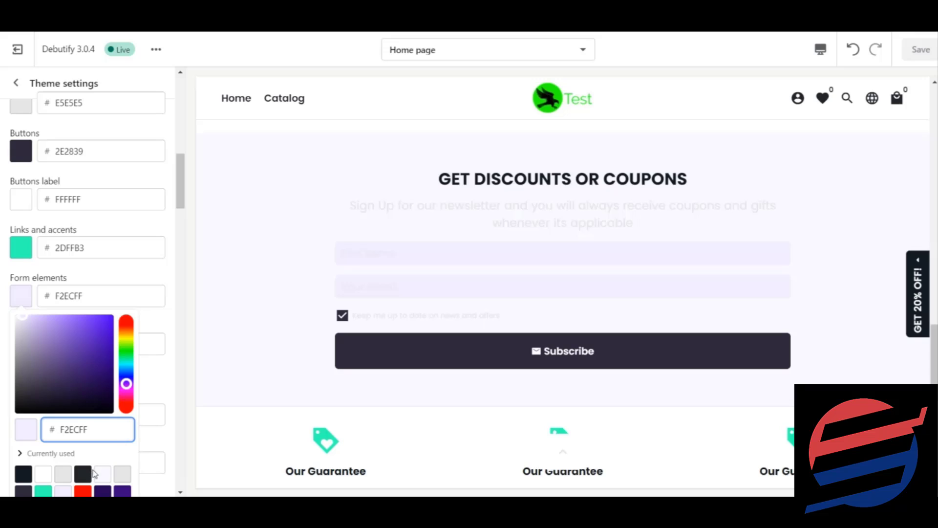
click(87, 473)
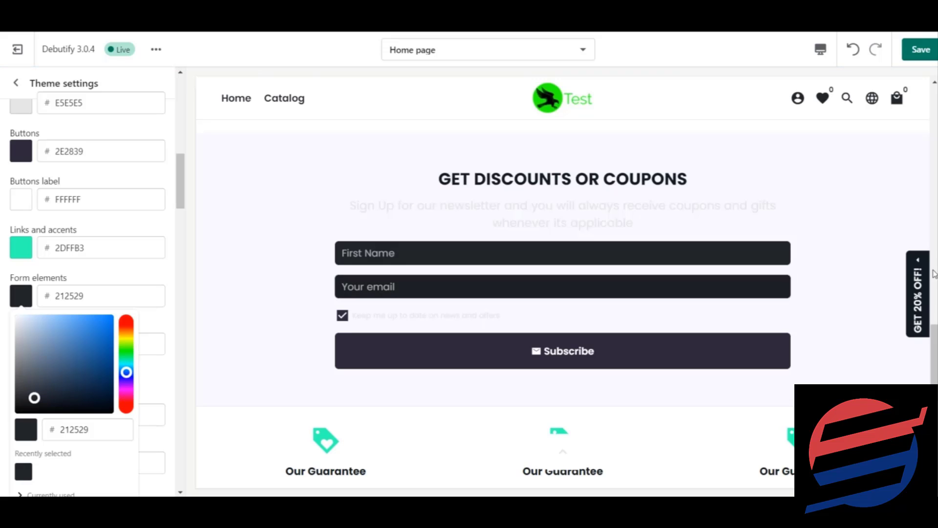
scroll(935, 354, down, 1)
scroll(934, 354, down, 1)
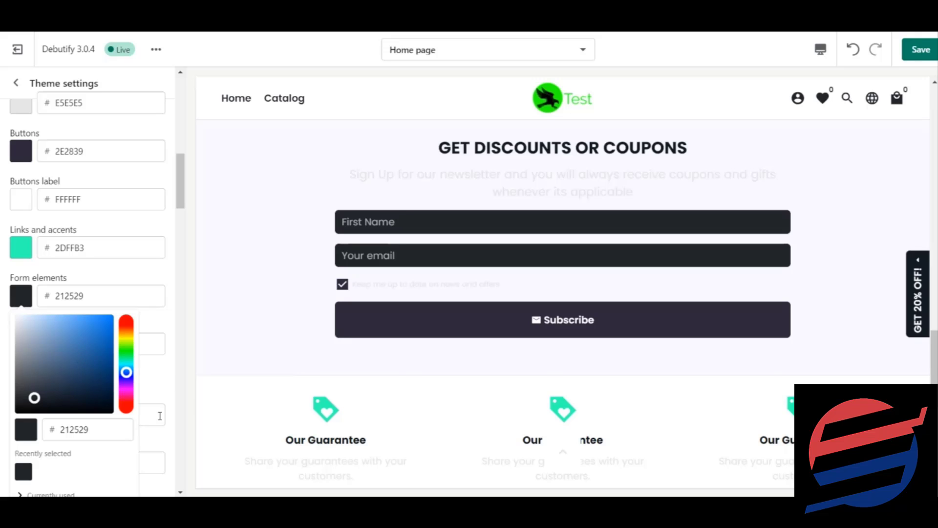
click(161, 399)
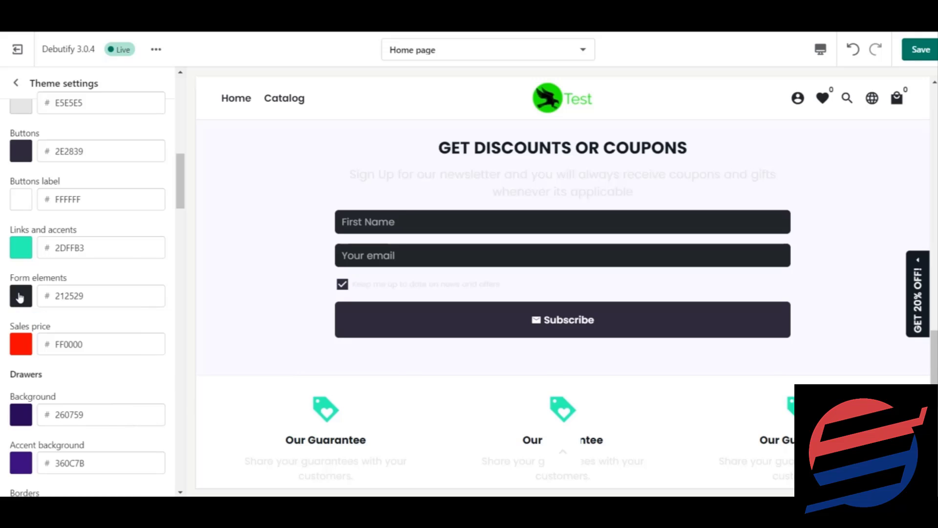
- Set the form elements colour to light grey-blue B2BFCB and save the theme
click(20, 297)
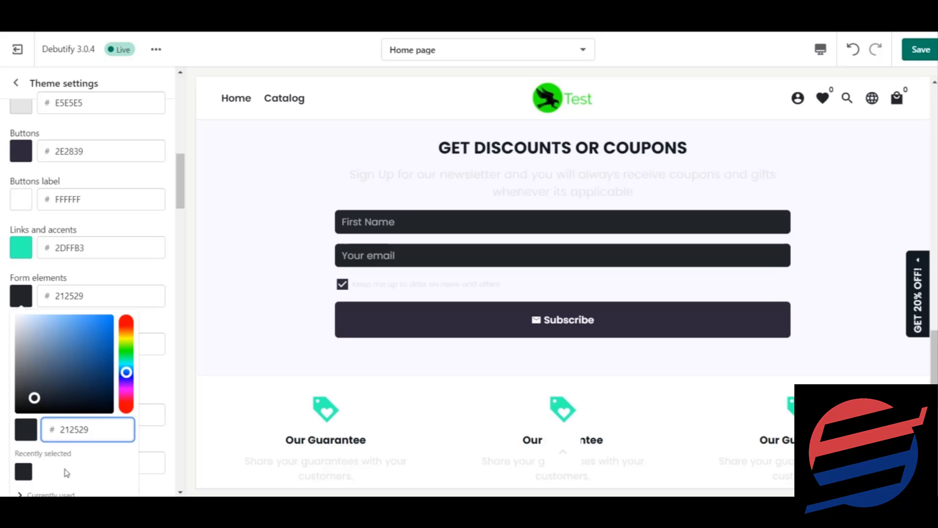
click(43, 474)
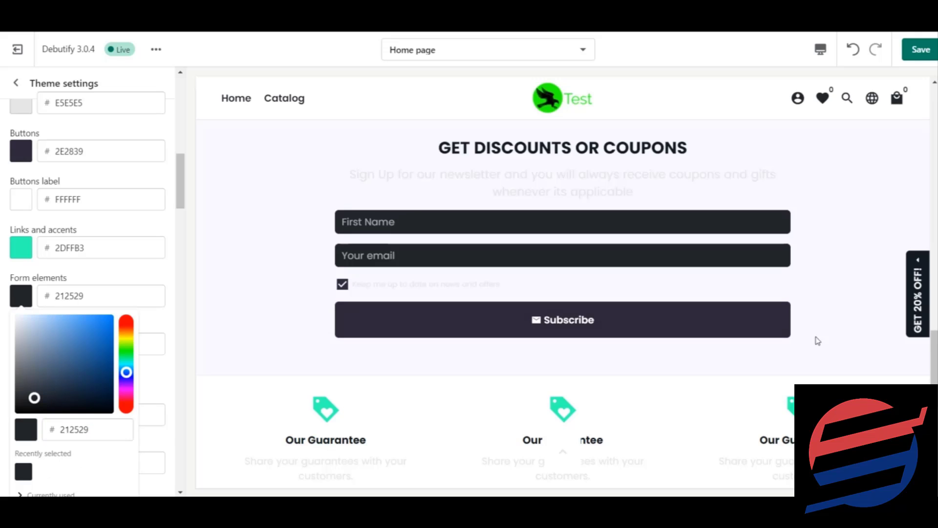
scroll(562, 303, down, 3)
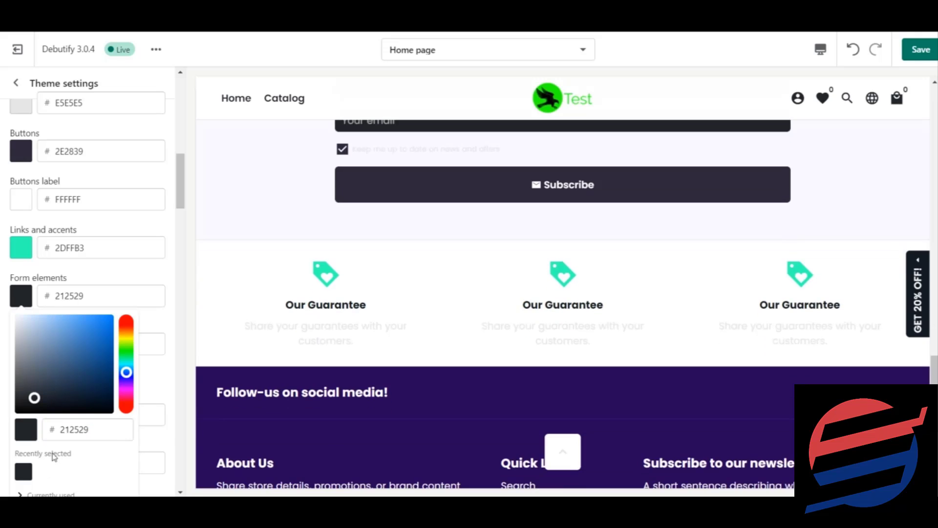
mouse_move(34, 399)
mouse_down()
mouse_move(18, 393)
mouse_move(21, 332)
mouse_up()
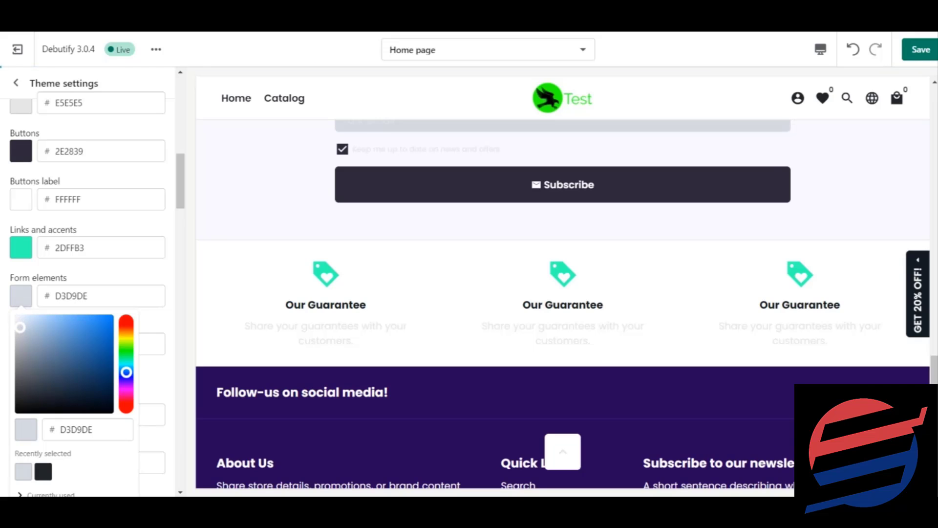
drag(934, 379, 935, 340)
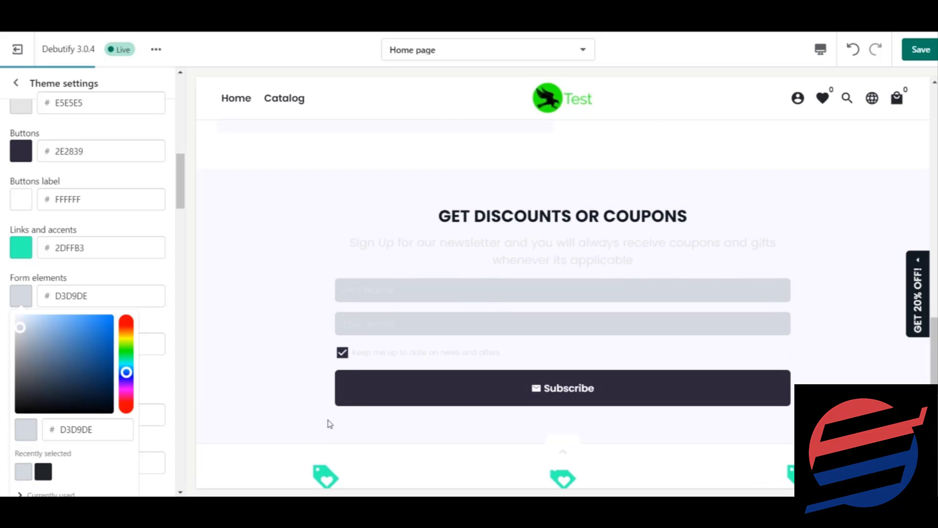
drag(23, 331, 28, 335)
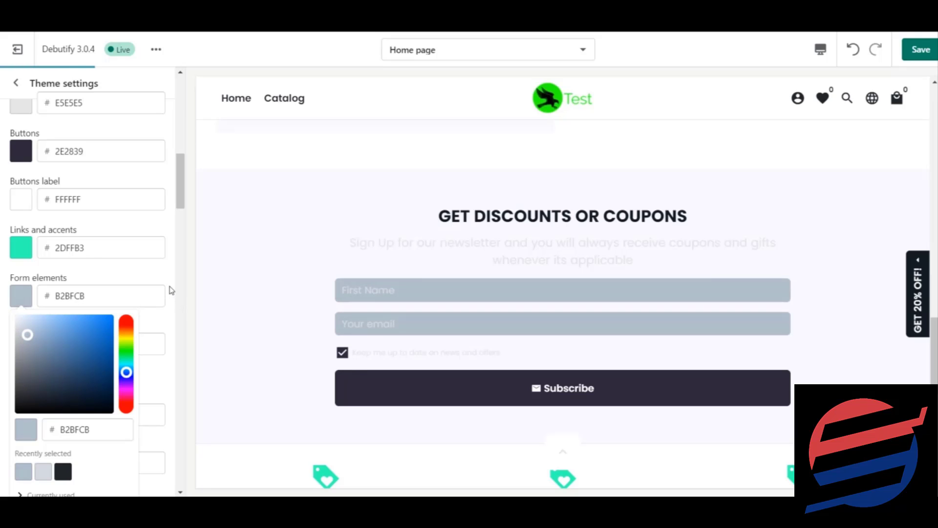
click(171, 286)
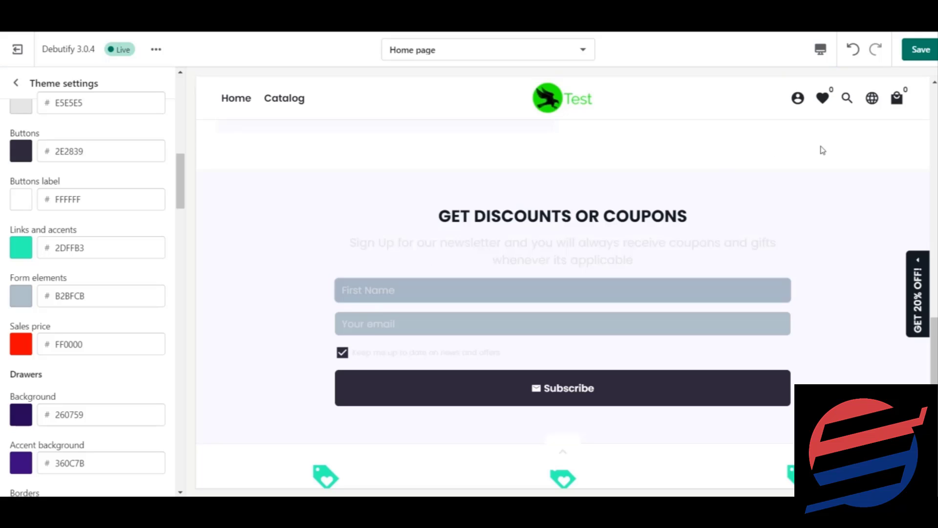
click(915, 55)
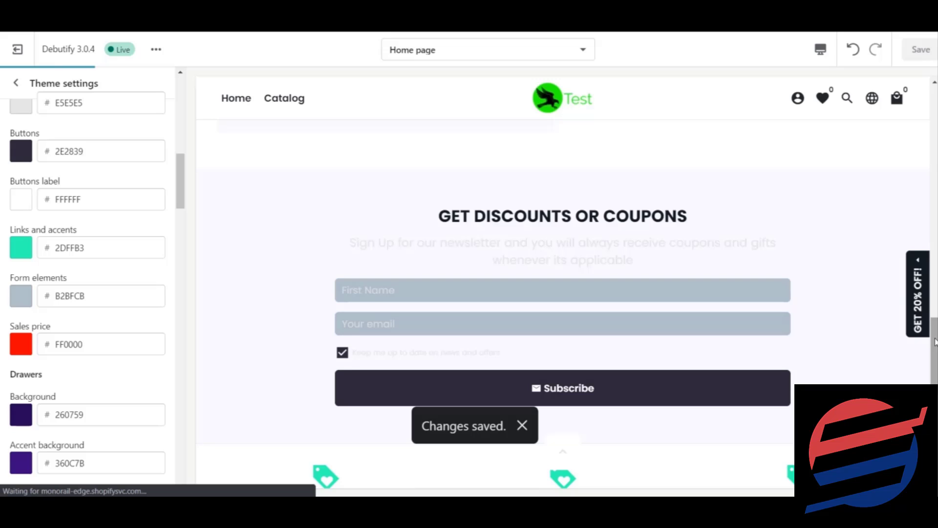
- Fill the newsletter form with a test first name and email, then subscribe
drag(935, 342, 935, 351)
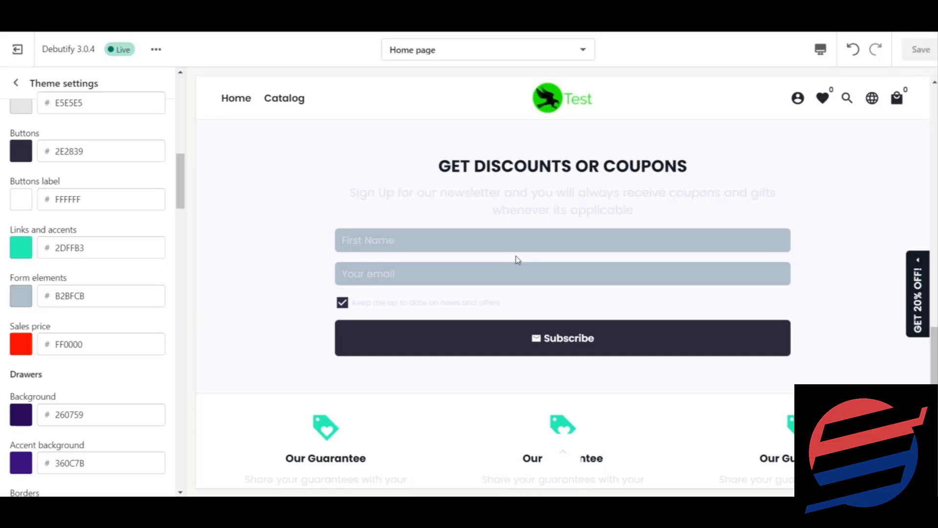
click(558, 246)
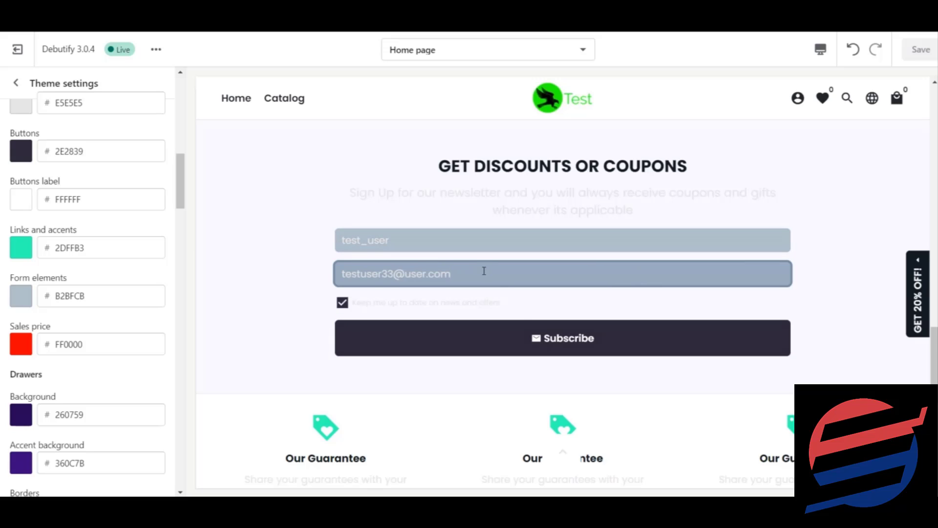
drag(428, 249, 351, 257)
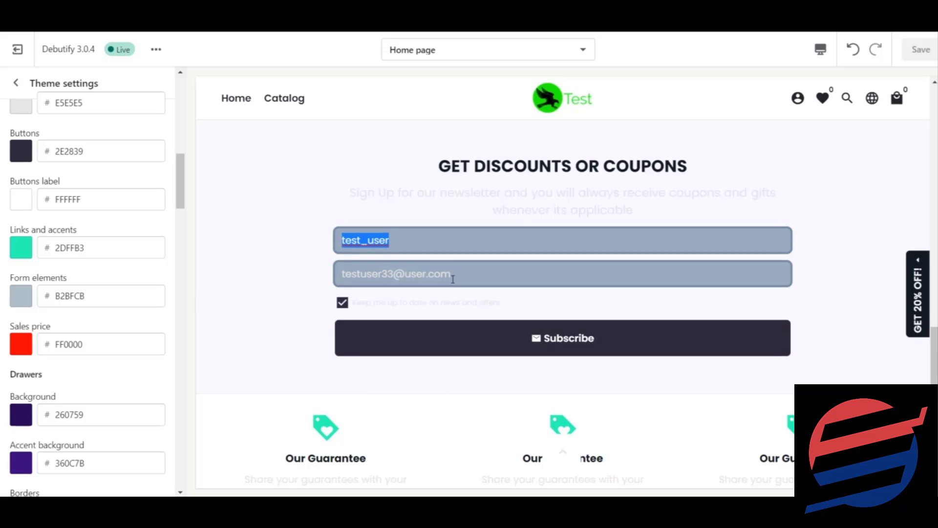
click(452, 278)
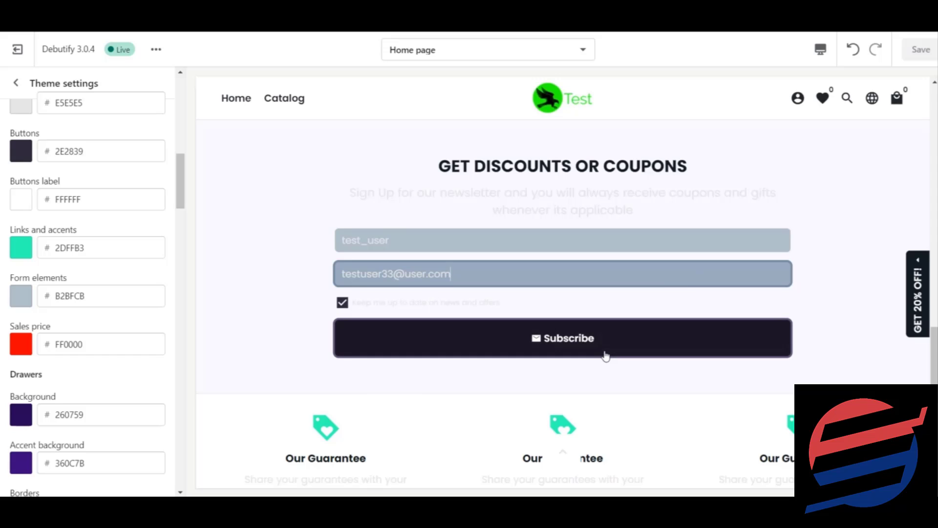
click(605, 356)
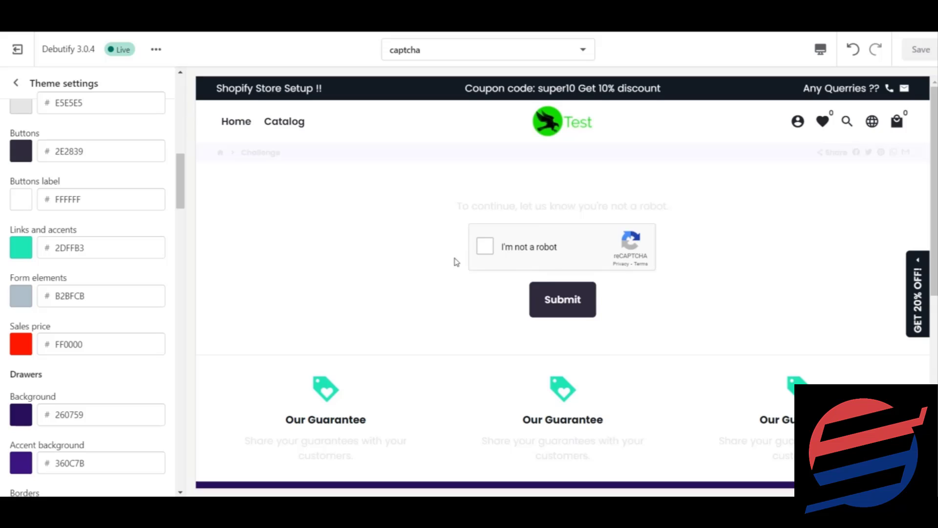
- Complete the reCAPTCHA by picking the bicycle images, verify, and submit the signup
click(491, 250)
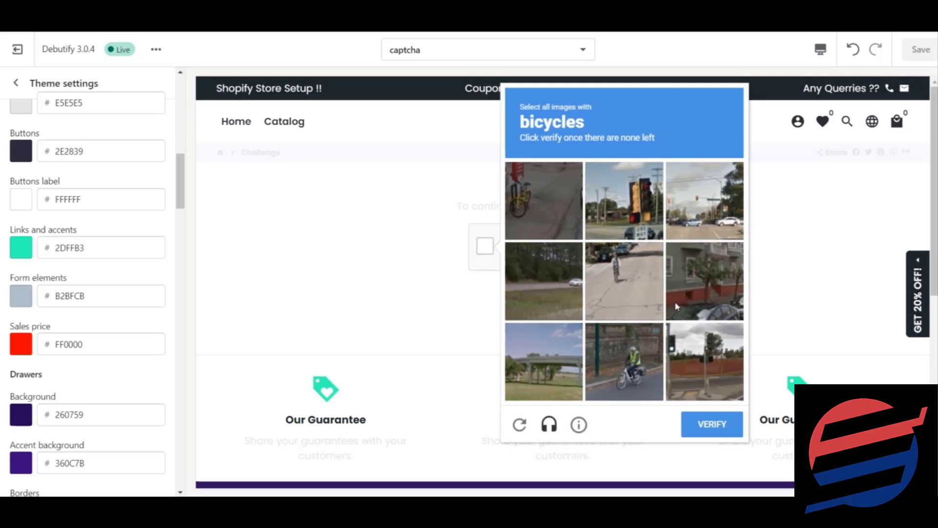
click(635, 368)
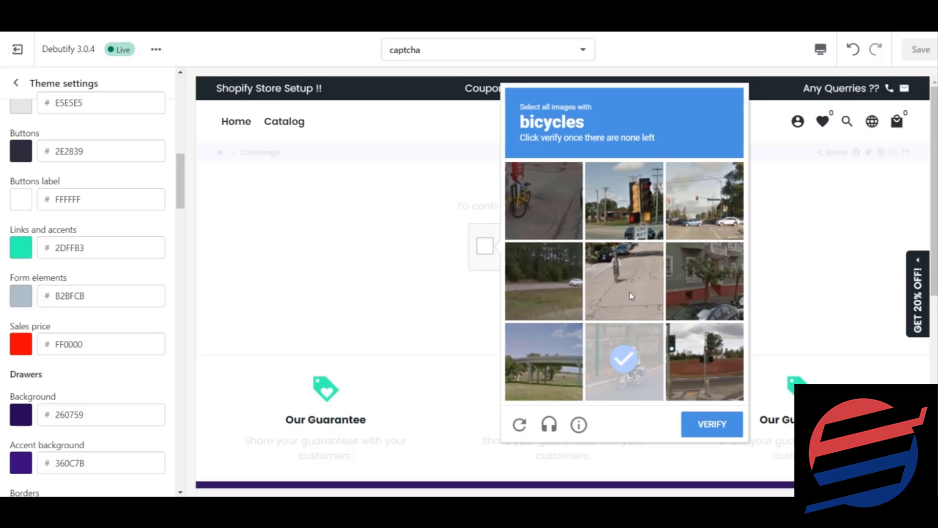
click(556, 220)
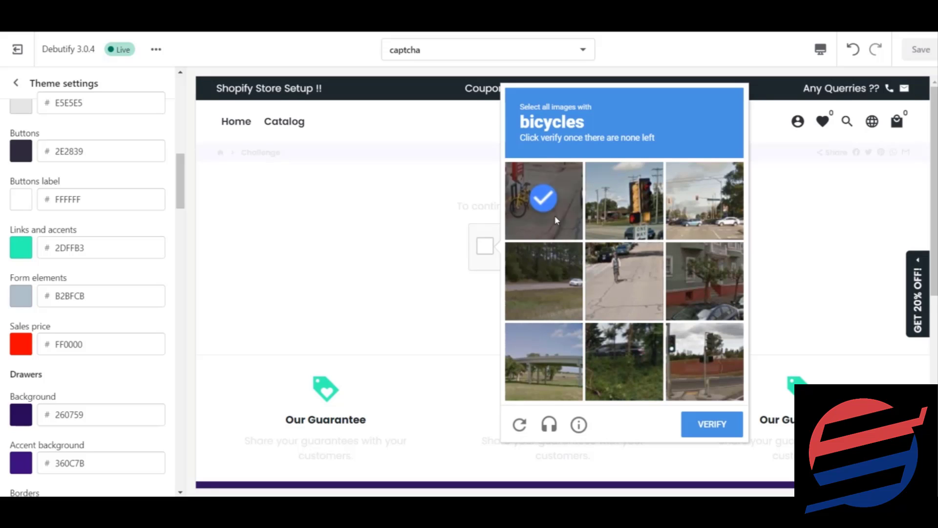
click(637, 282)
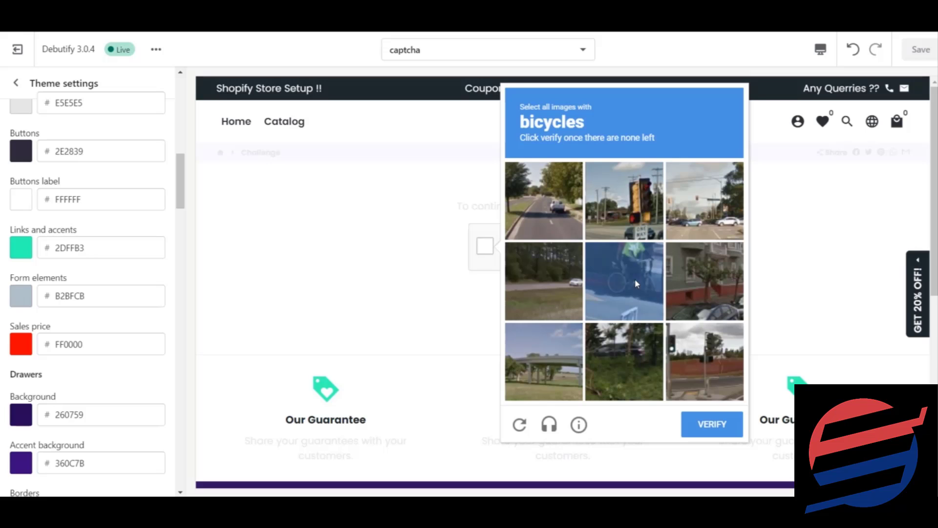
click(637, 283)
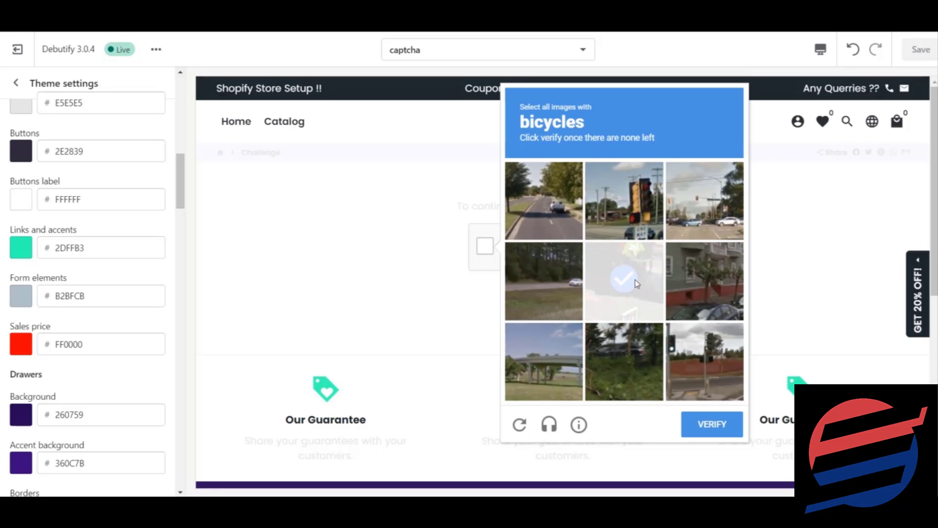
click(704, 429)
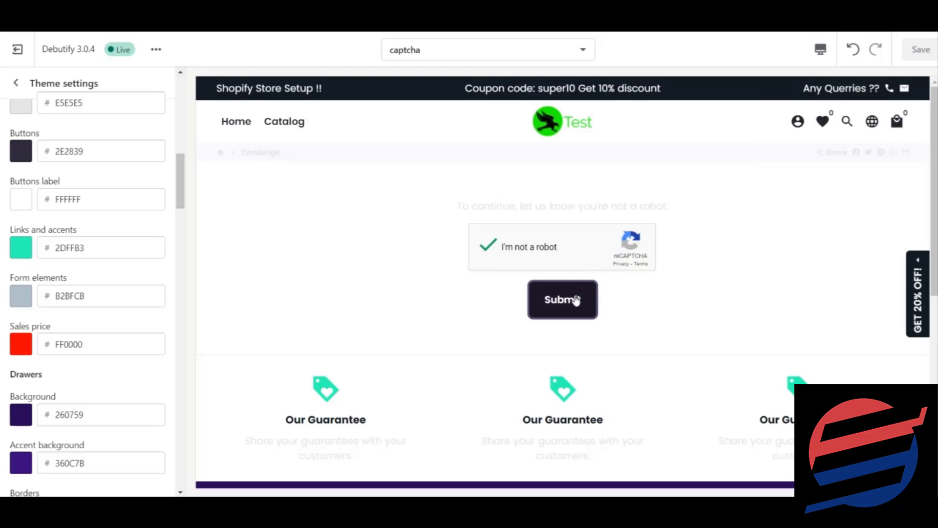
click(577, 301)
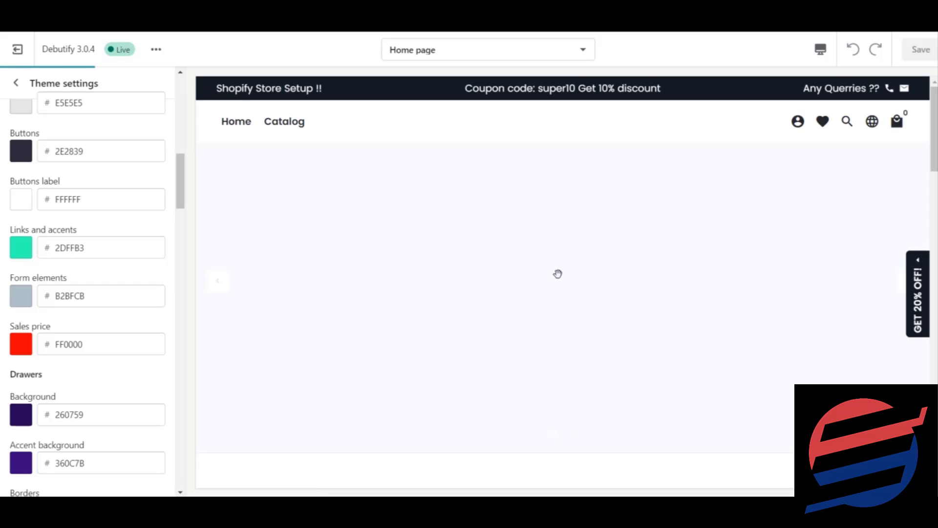
scroll(562, 282, down, 5)
scroll(562, 281, down, 5)
scroll(562, 281, down, 3)
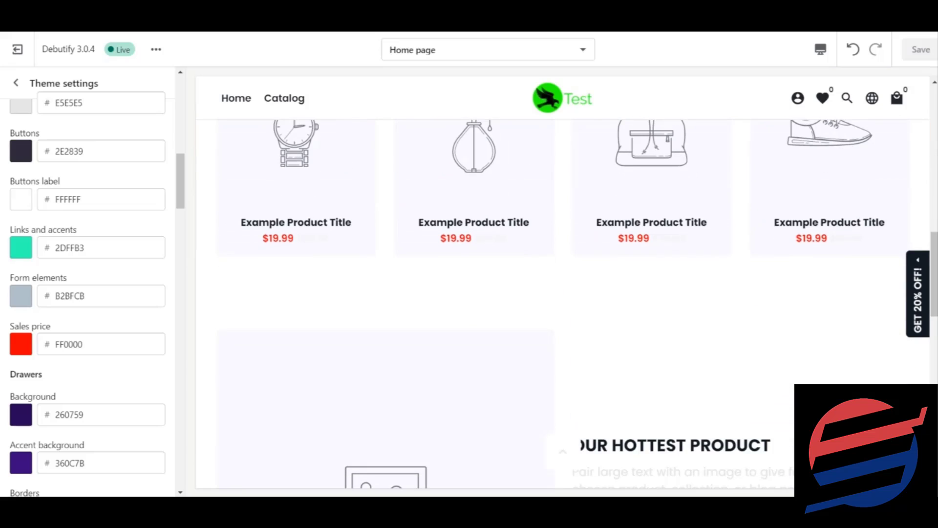
scroll(562, 303, down, 1)
scroll(563, 303, down, 3)
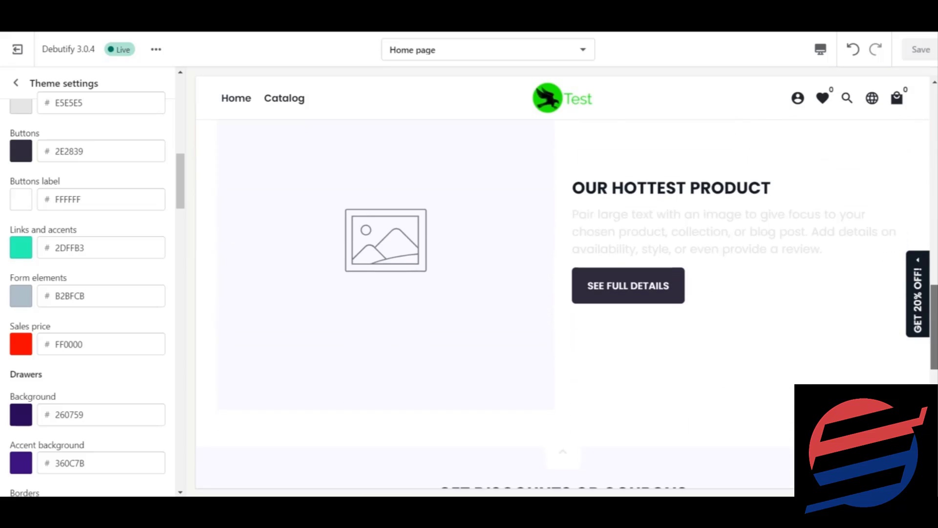
scroll(563, 303, down, 2)
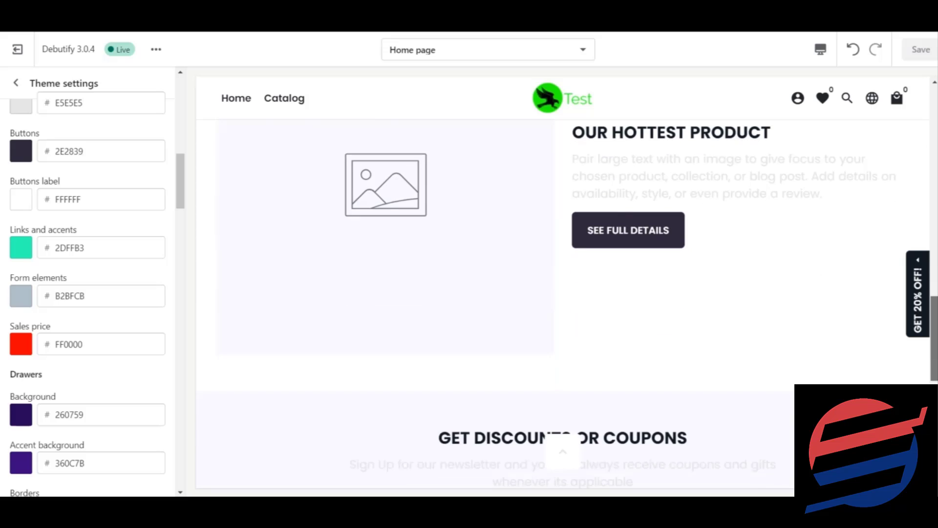
scroll(562, 303, up, 1)
scroll(562, 303, up, 1)
scroll(305, 179, up, 1)
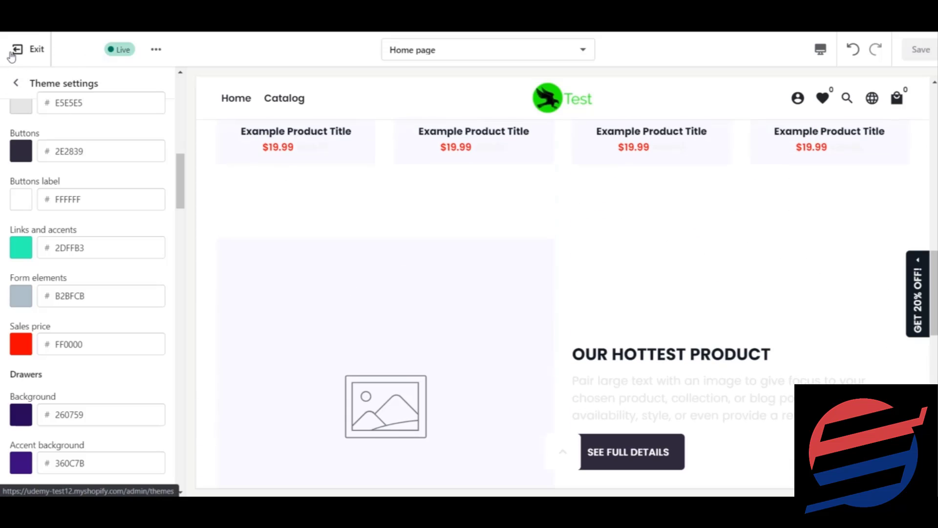
- Exit to Shopify Admin Customers and review test_user's details before returning to the list
click(13, 50)
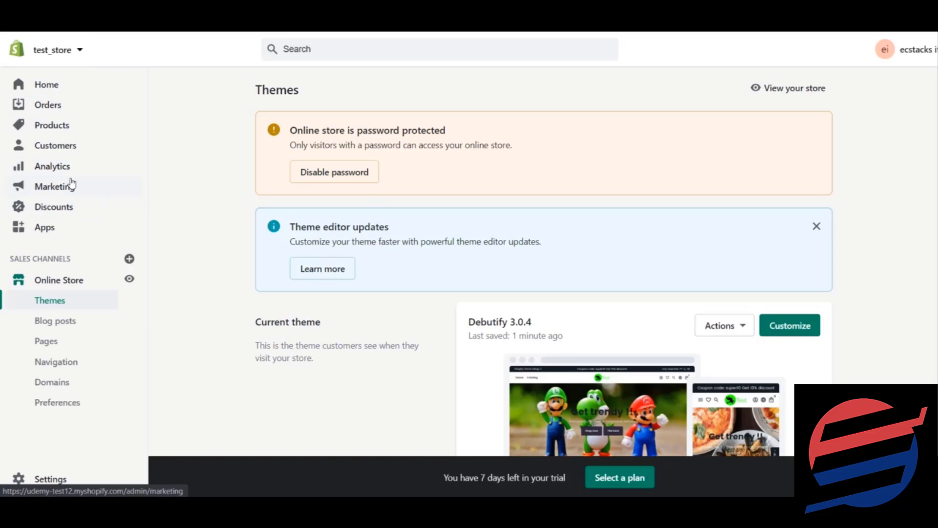
click(79, 146)
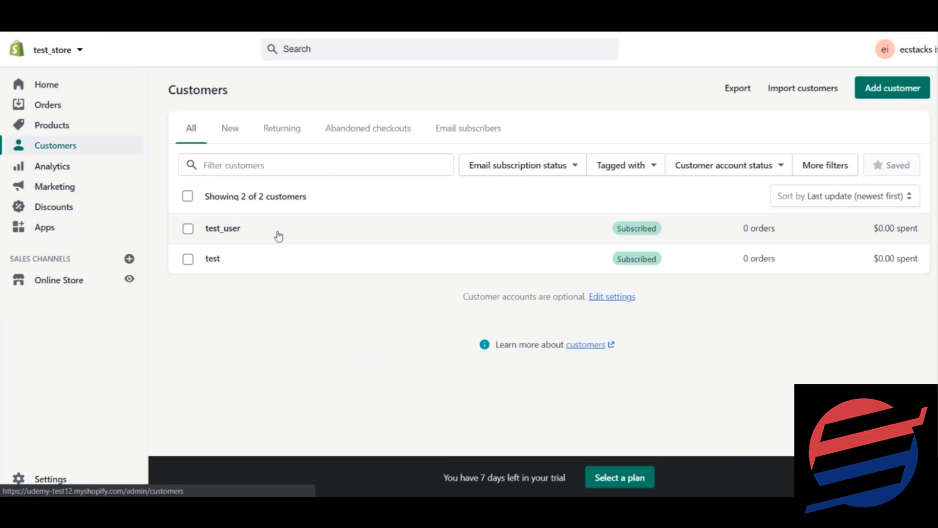
click(230, 227)
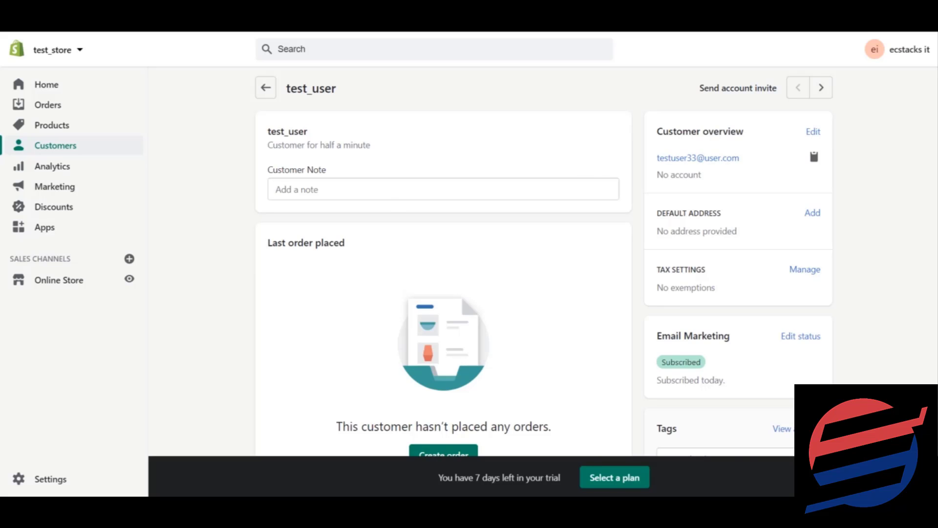
scroll(444, 264, down, 7)
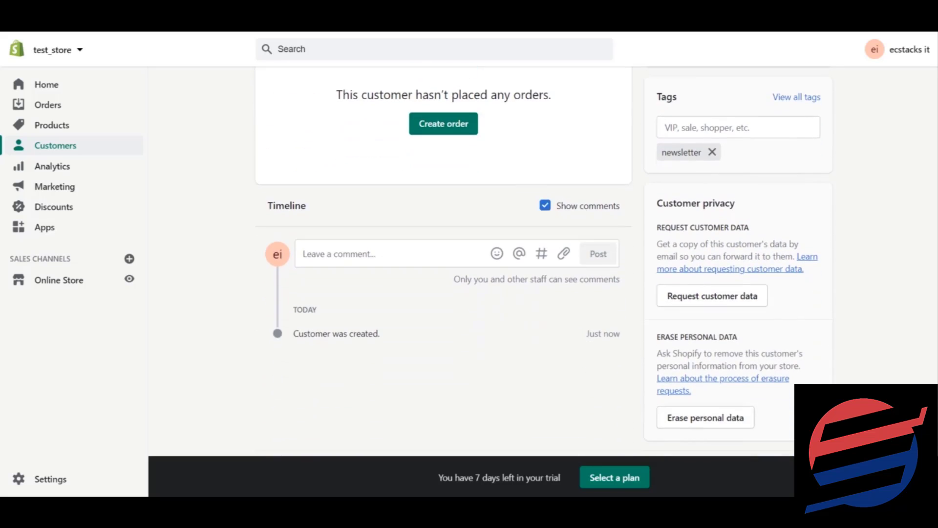
scroll(444, 264, up, 7)
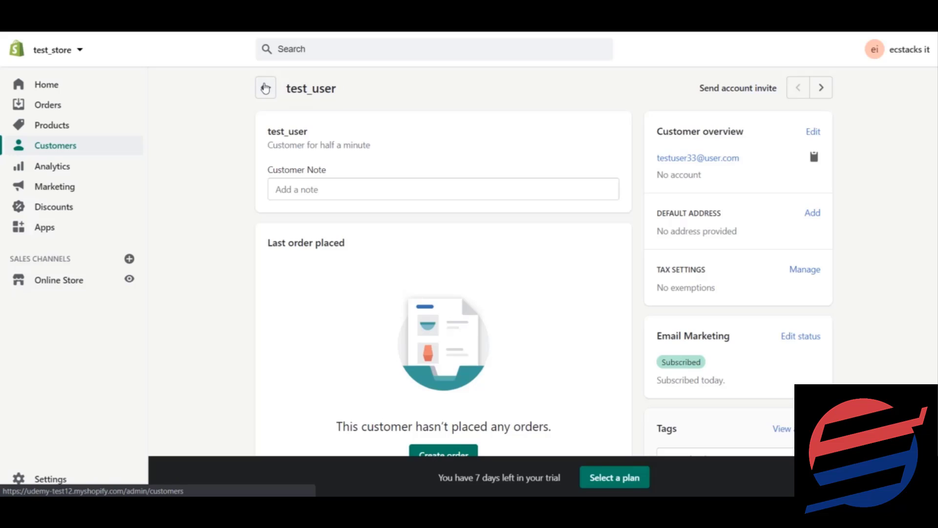
click(266, 88)
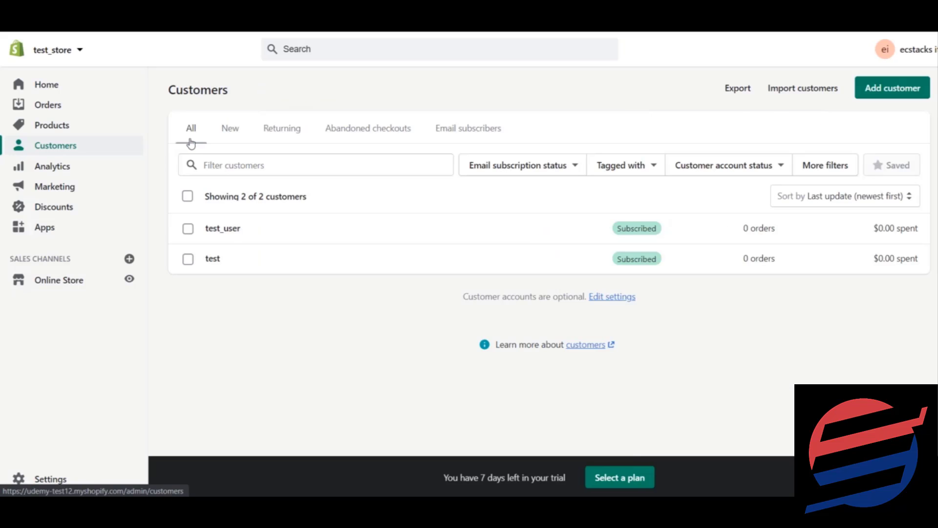